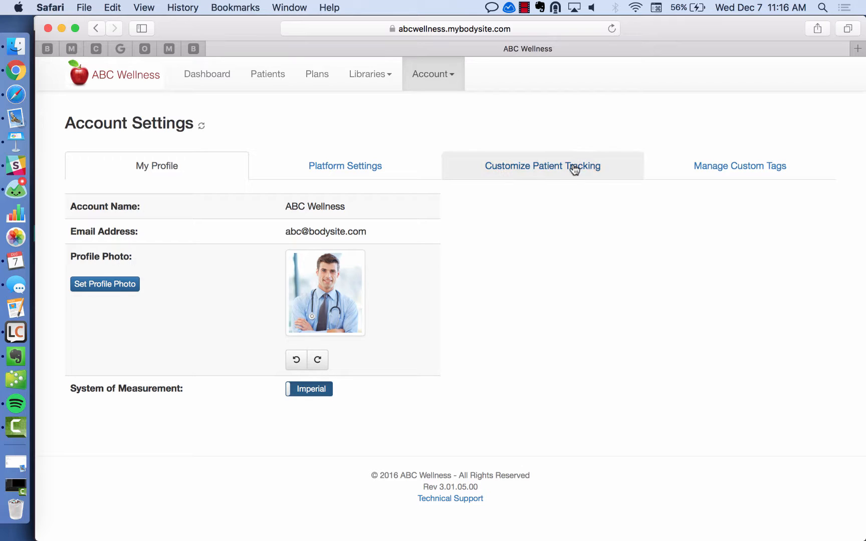
# Switch Account Settings to the Customize Patient Tracking tab to see the default body metrics.
pyautogui.click(613, 167)
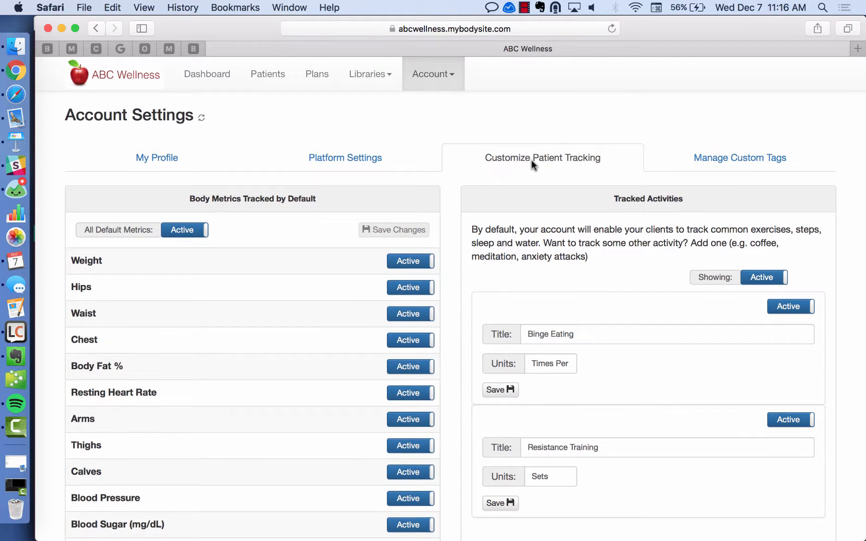
# Scroll down to the default body metrics and set Hips and Waist to Inactive.
pyautogui.scroll(-2, 530, 161)
pyautogui.scroll(-1, 527, 171)
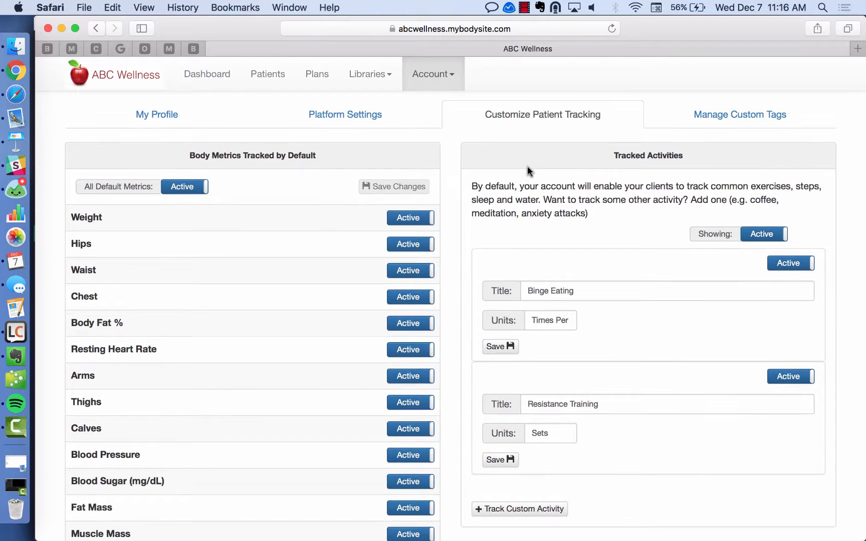
pyautogui.scroll(-1, 527, 166)
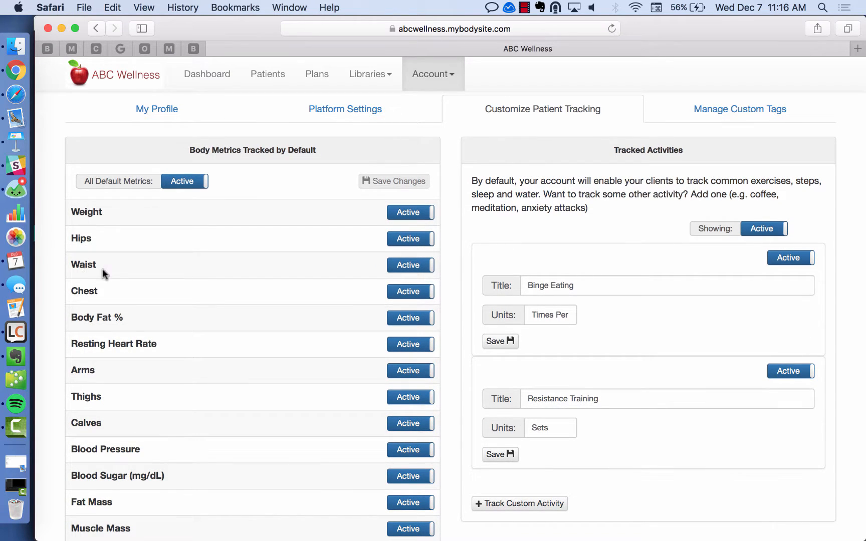
pyautogui.scroll(-2, 183, 314)
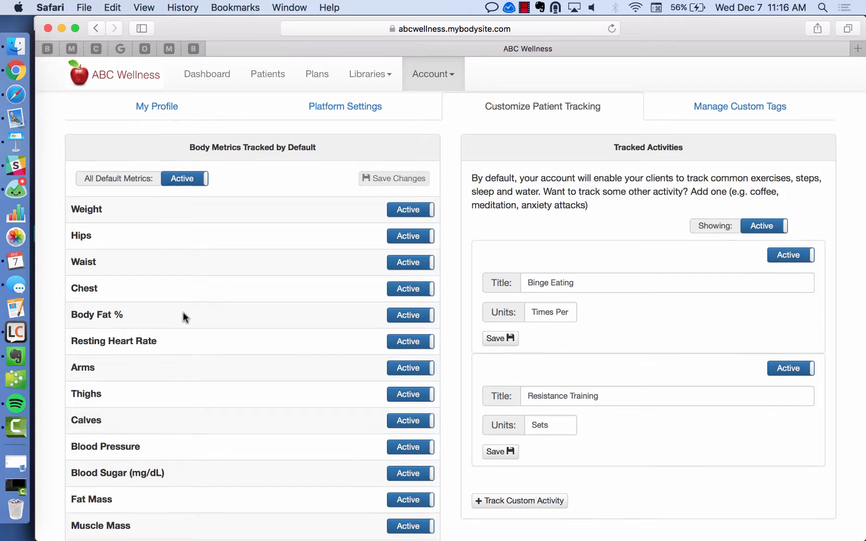
pyautogui.scroll(-3, 185, 314)
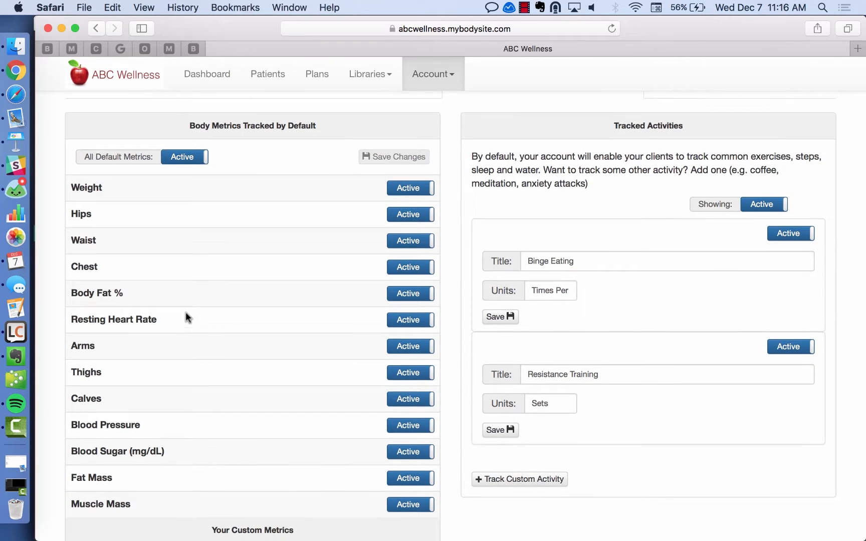
pyautogui.scroll(-1, 186, 316)
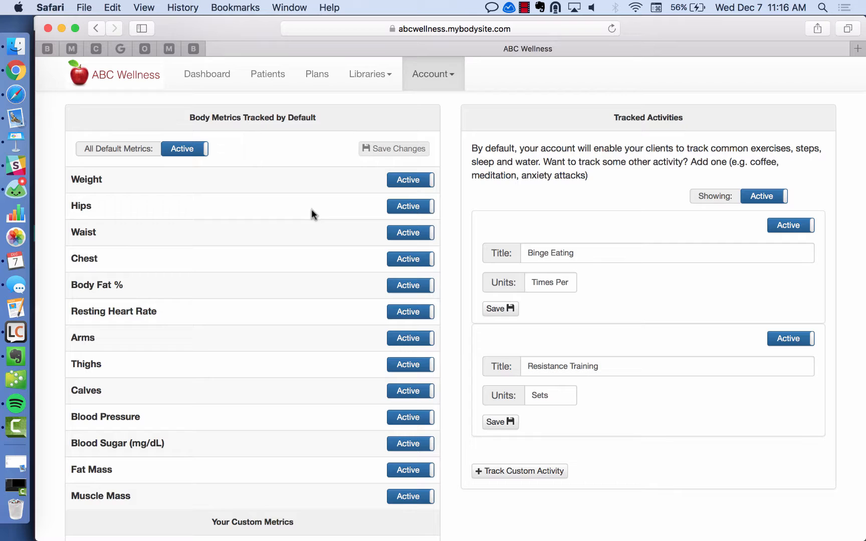
pyautogui.click(403, 209)
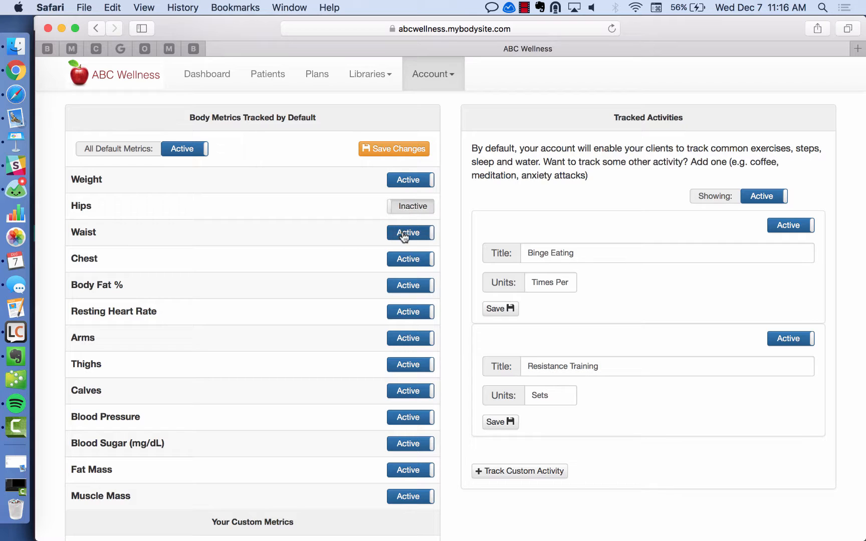
pyautogui.click(404, 236)
# Set Arms, Thighs and Calves to Inactive and save the changes.
pyautogui.click(407, 338)
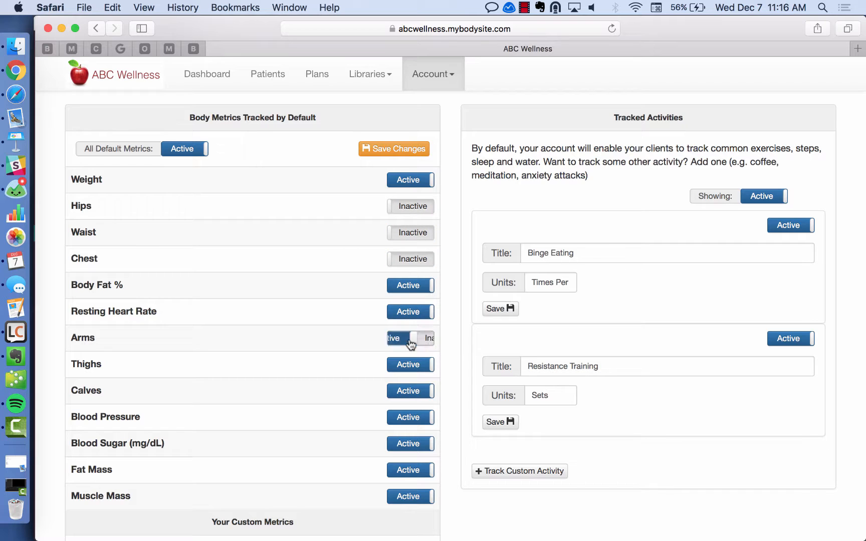
pyautogui.click(409, 365)
pyautogui.click(409, 393)
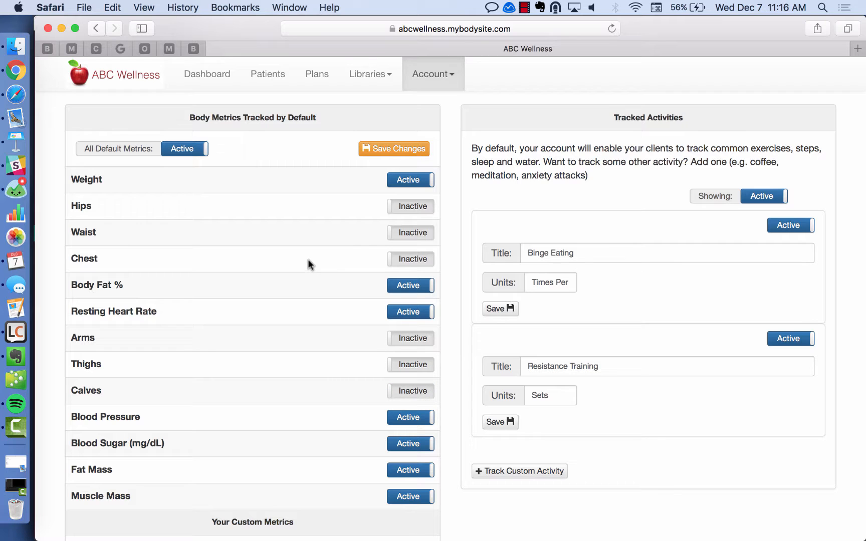
pyautogui.click(391, 150)
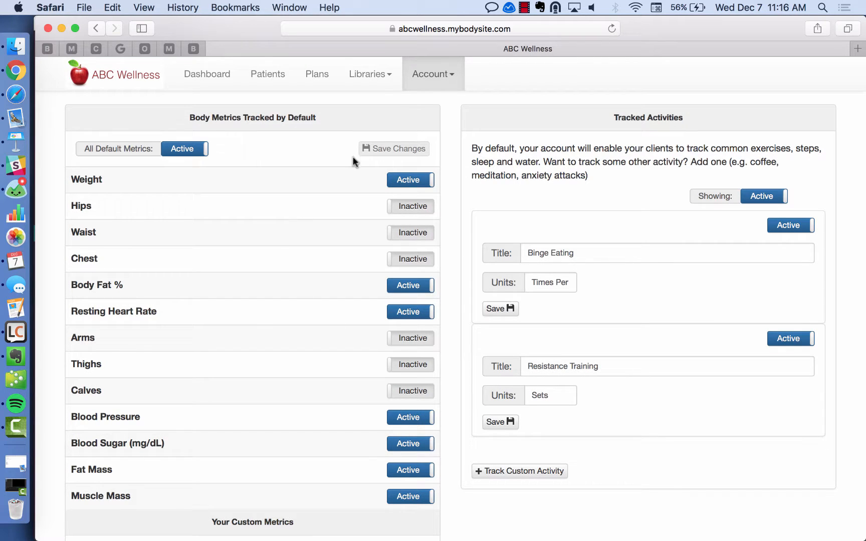
pyautogui.click(16, 74)
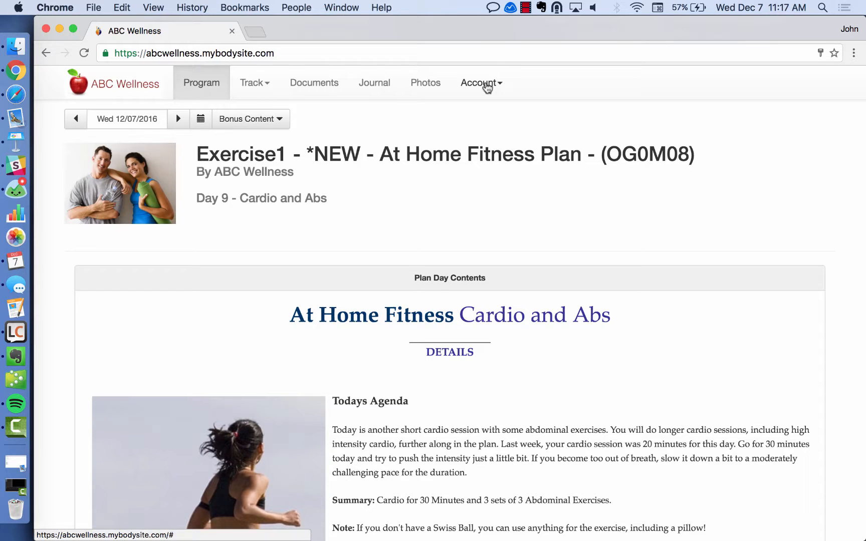
# In the client's Chrome view, open Track Body and check the Weight chart's measurement list.
pyautogui.click(486, 86)
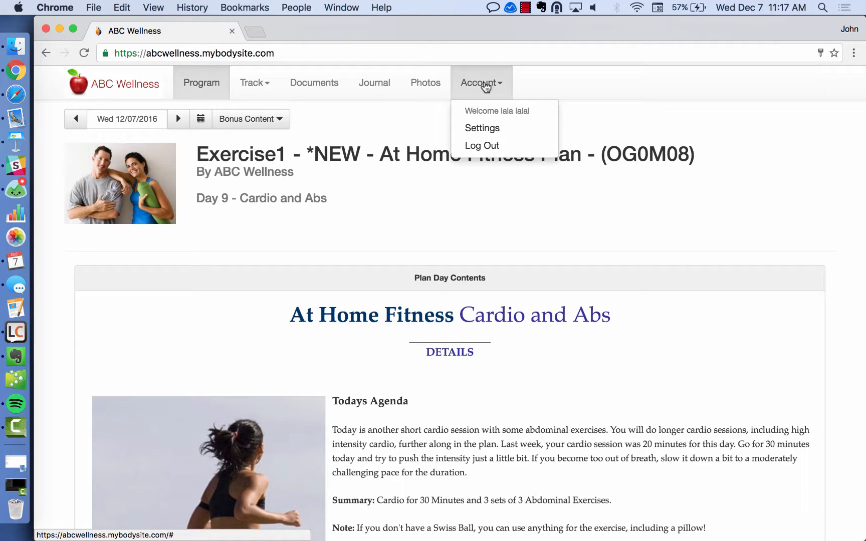
pyautogui.click(258, 84)
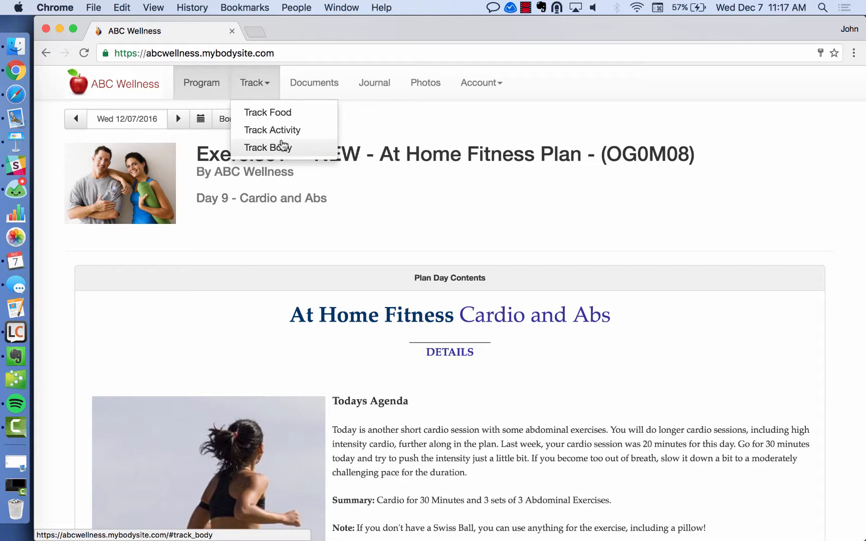
pyautogui.click(281, 148)
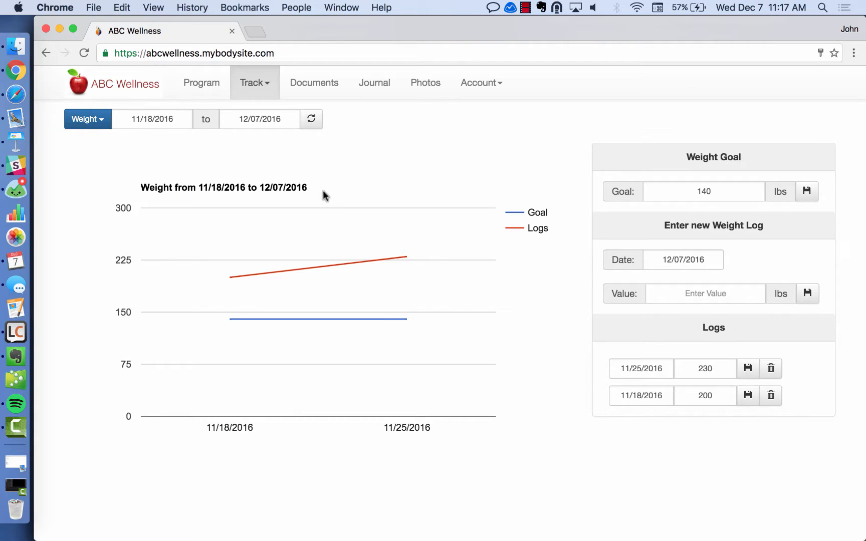
pyautogui.click(102, 123)
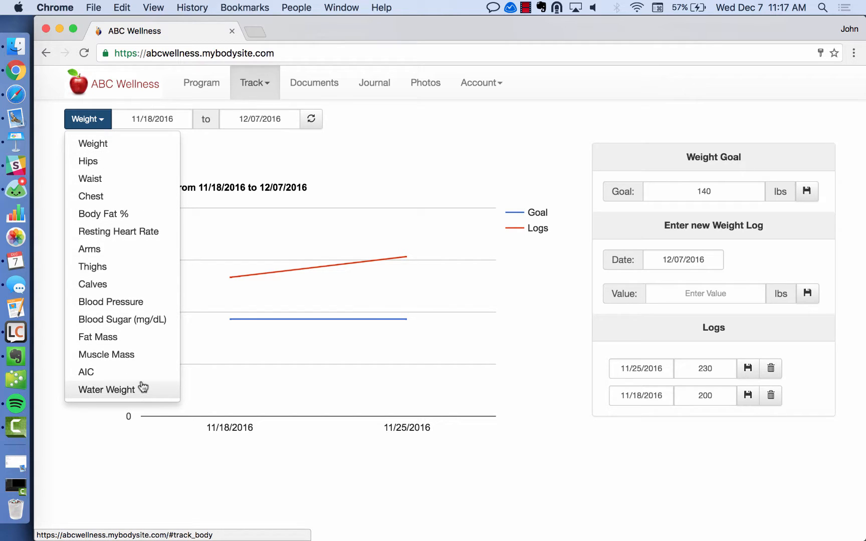
pyautogui.click(260, 165)
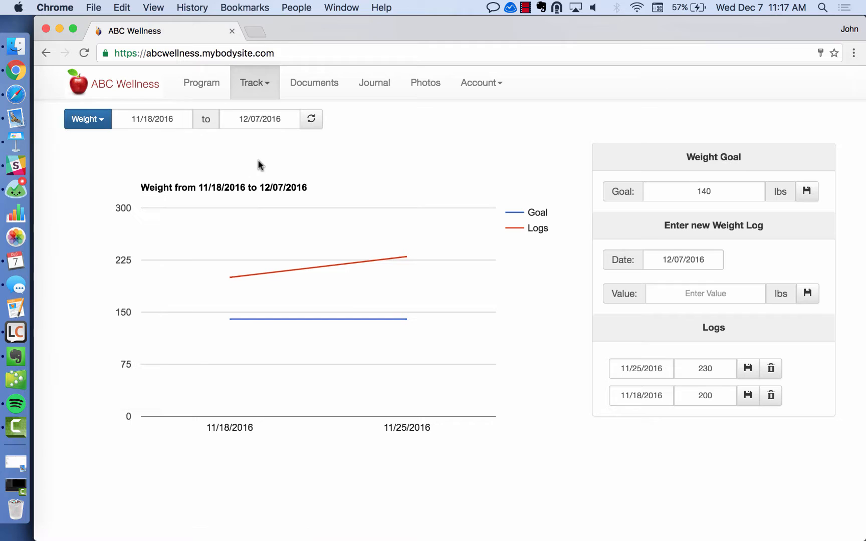
pyautogui.click(15, 94)
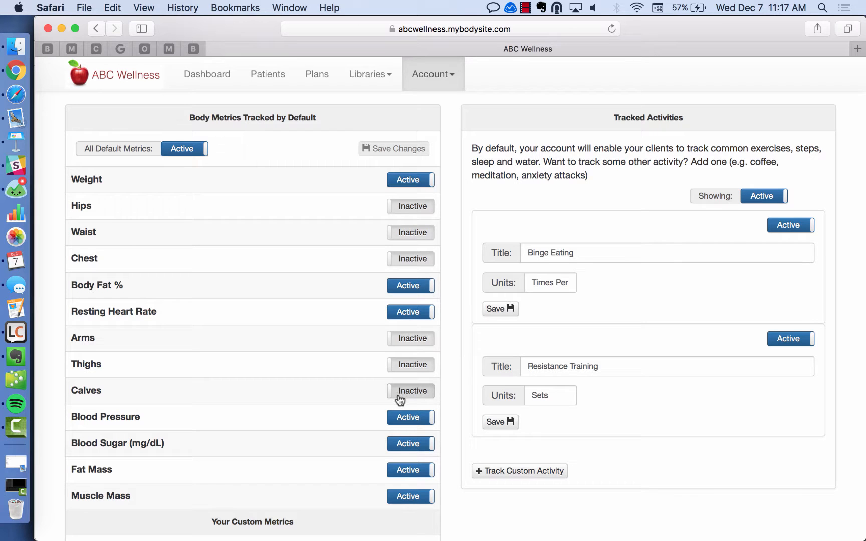
pyautogui.click(16, 70)
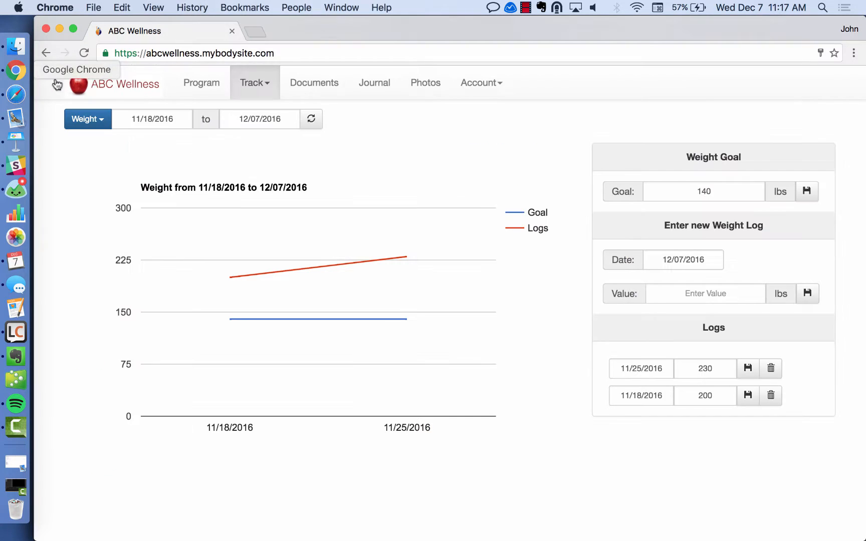
# Reload the client's page, reopen Track Body and confirm the deactivated measurements are gone.
pyautogui.click(84, 53)
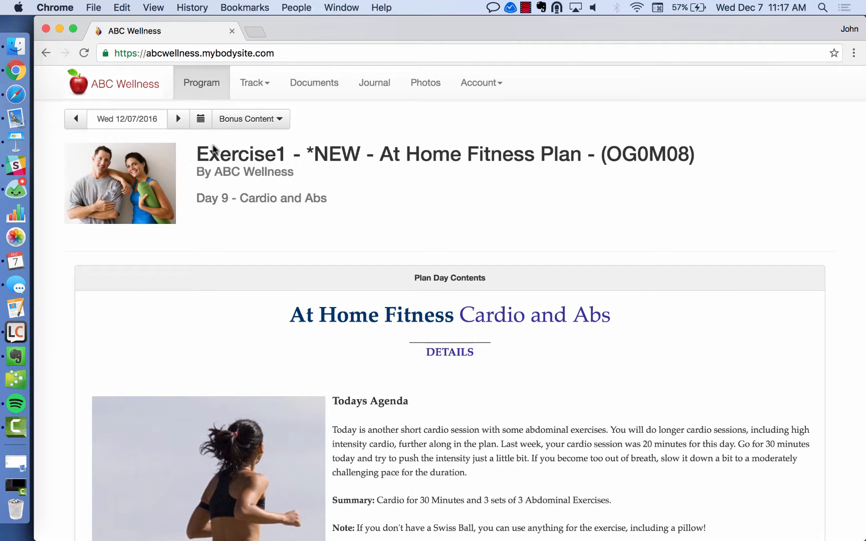
pyautogui.click(265, 84)
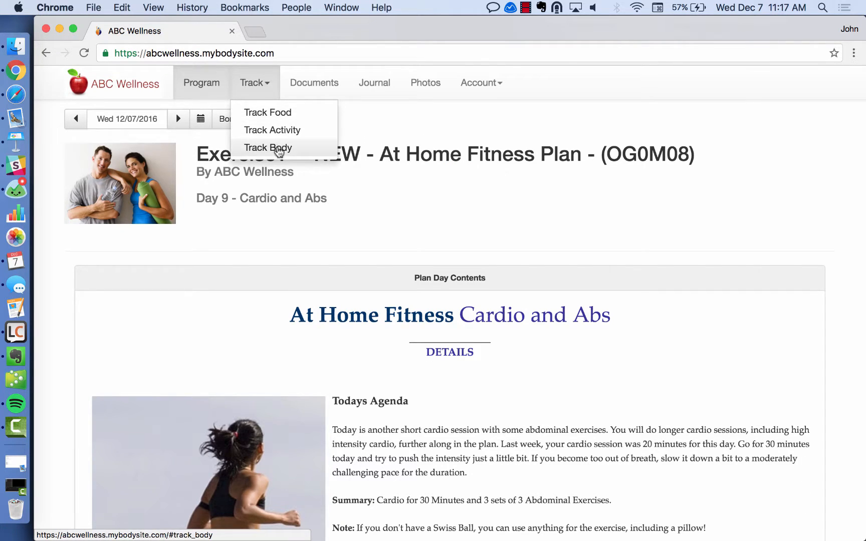
pyautogui.click(253, 147)
pyautogui.click(106, 123)
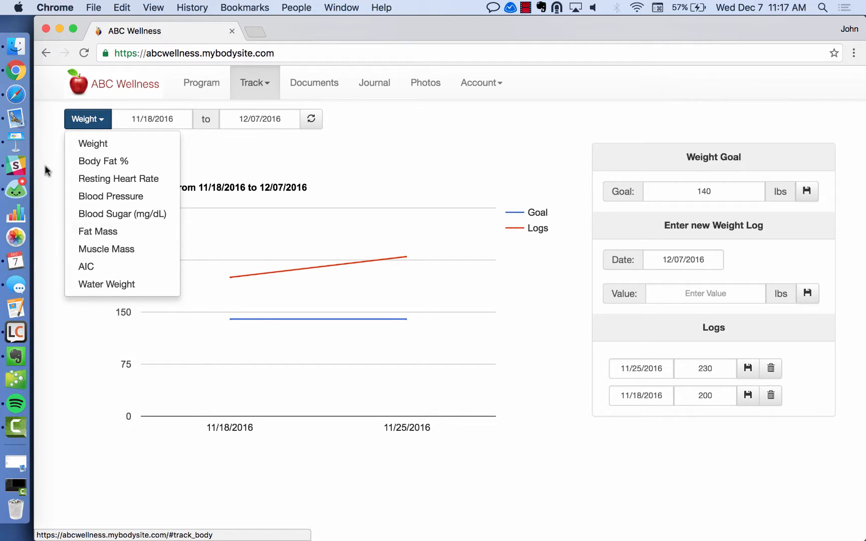
pyautogui.click(13, 95)
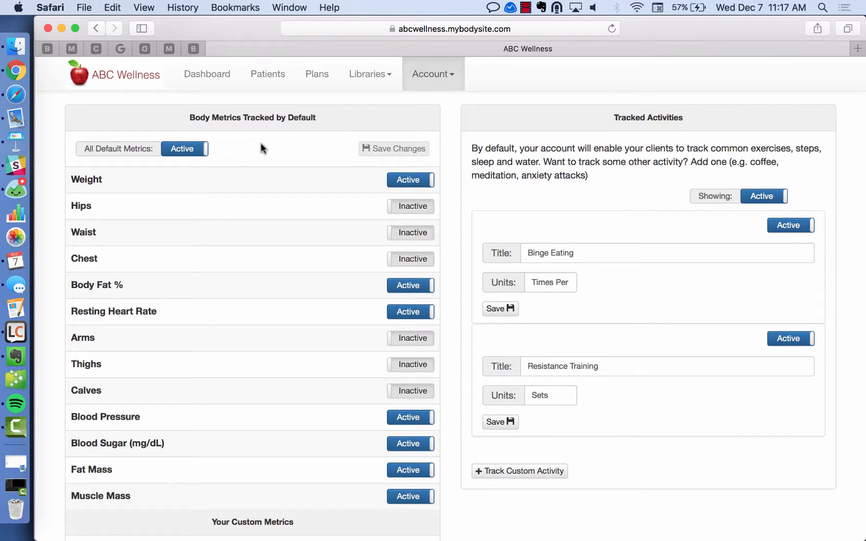
# Review the existing custom metrics, AIC and Water Weight, under Your Custom Metrics.
pyautogui.scroll(-5, 308, 161)
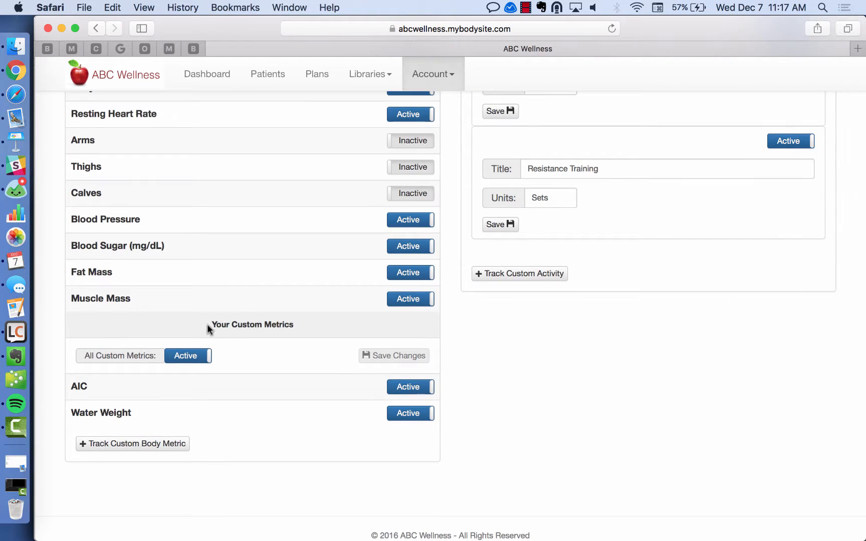
pyautogui.moveTo(207, 324); pyautogui.dragTo(298, 334)
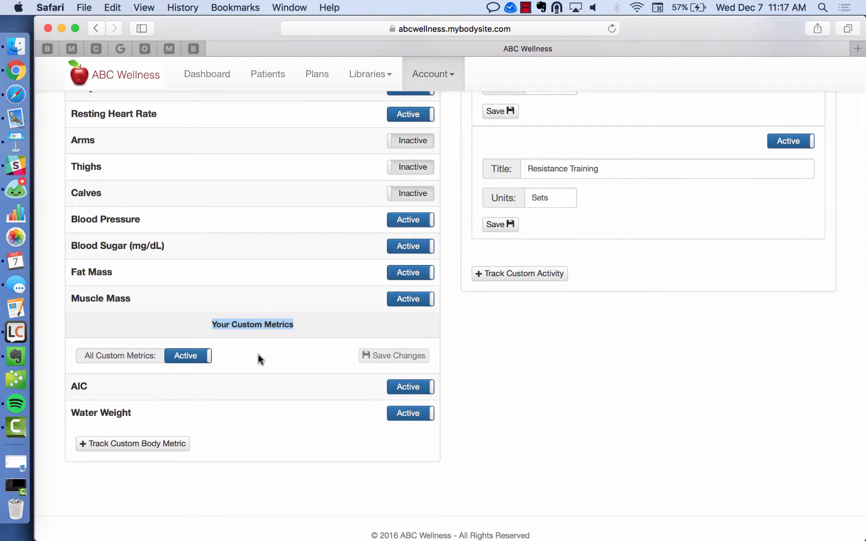
pyautogui.moveTo(70, 386); pyautogui.dragTo(143, 417)
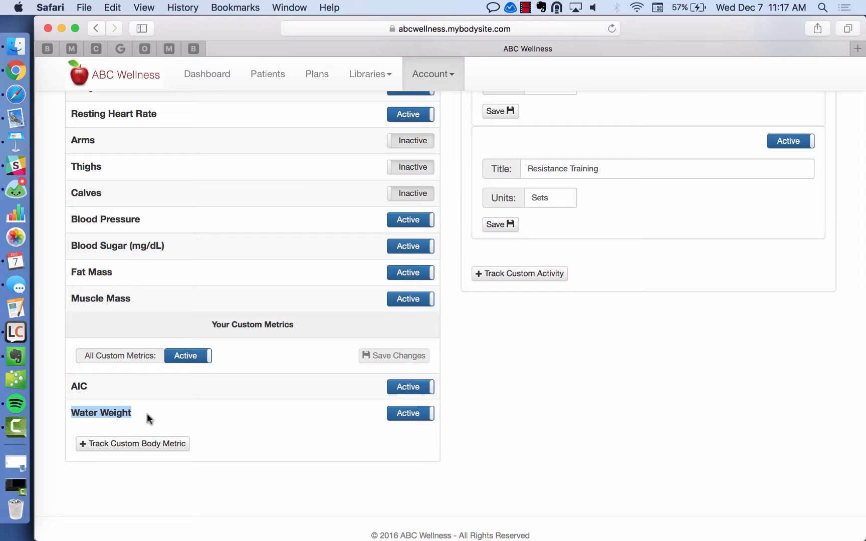
pyautogui.click(190, 401)
pyautogui.scroll(-1, 231, 396)
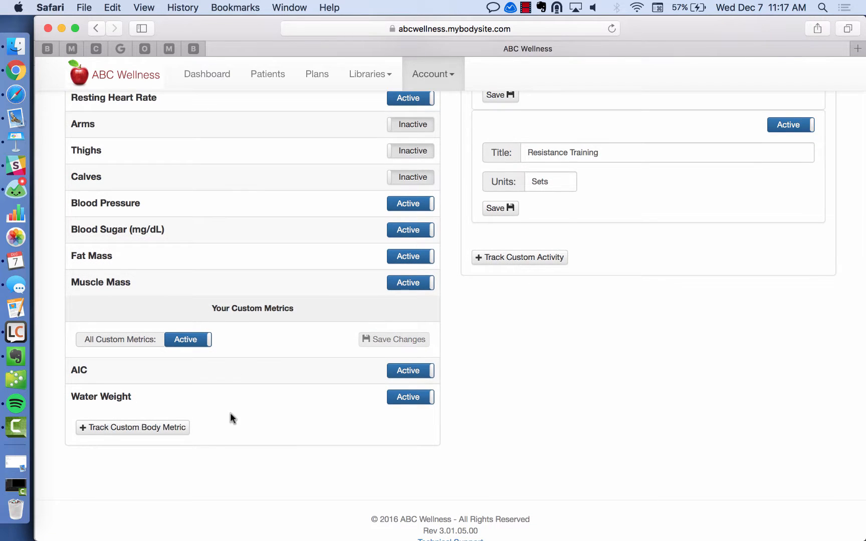
# Add custom body metric 'VO2 Max' with units (ml/kg/min) and save it.
pyautogui.click(147, 429)
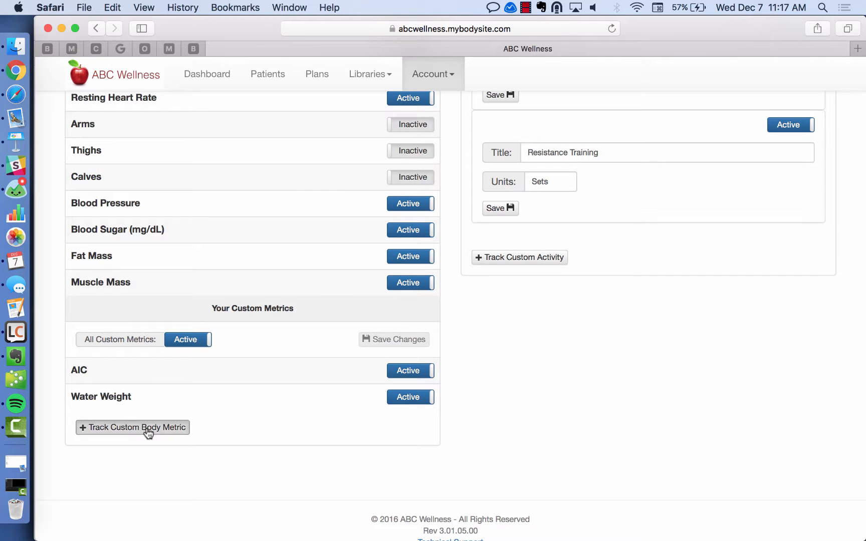
pyautogui.scroll(-5, 238, 379)
pyautogui.click(226, 304)
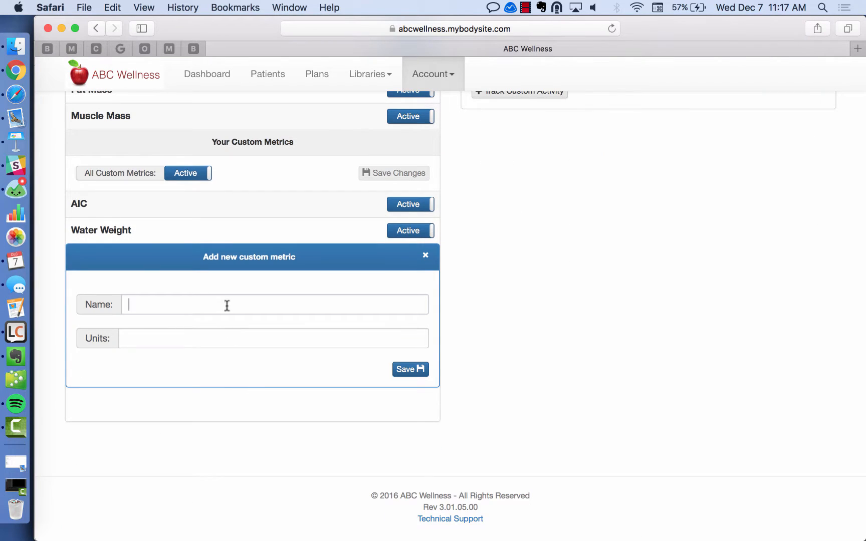
pyautogui.write('VO')
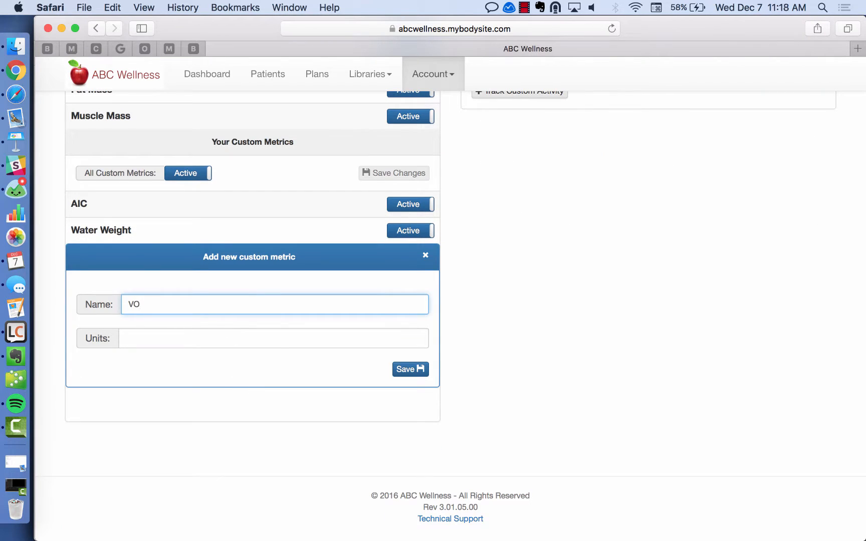
pyautogui.write('2 Max')
pyautogui.click(217, 338)
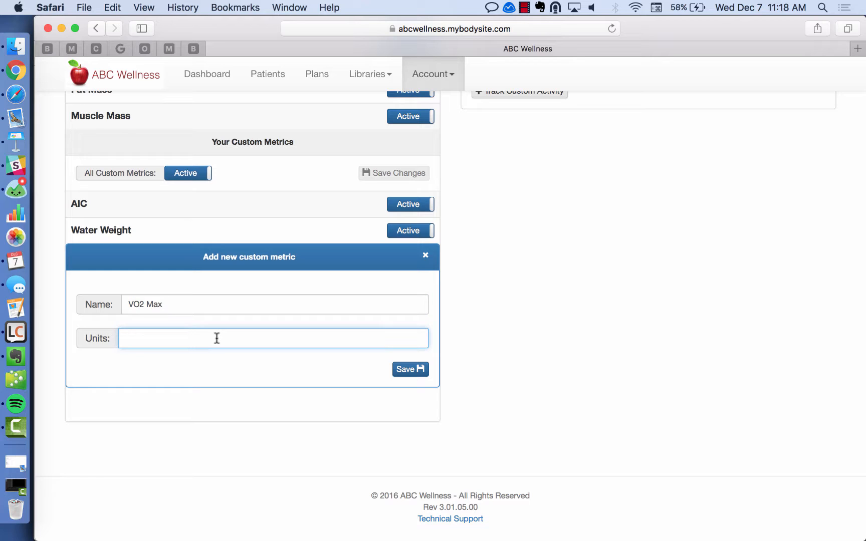
pyautogui.write('(ml/kg/min)')
pyautogui.click(408, 370)
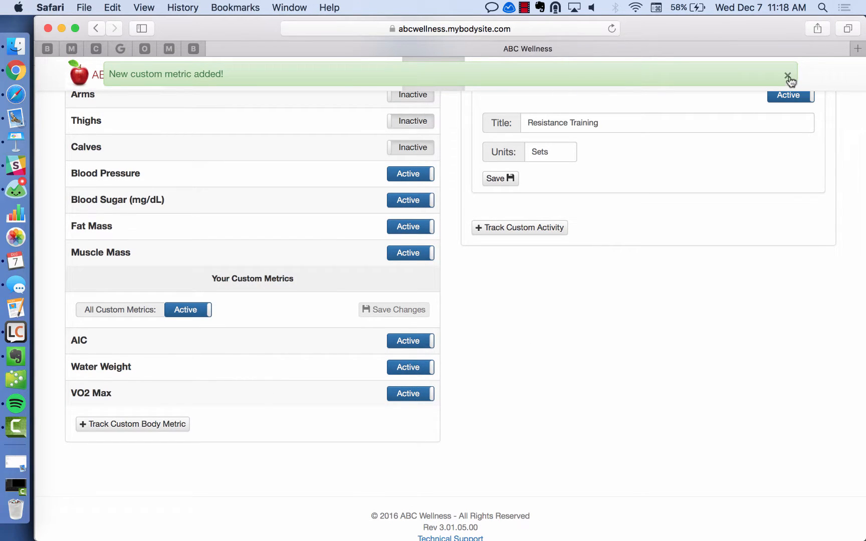
pyautogui.click(787, 76)
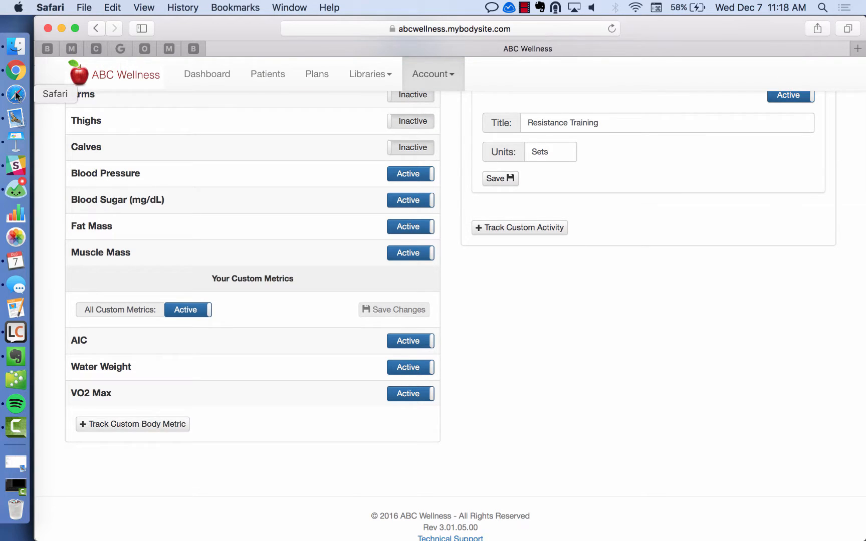
pyautogui.click(15, 70)
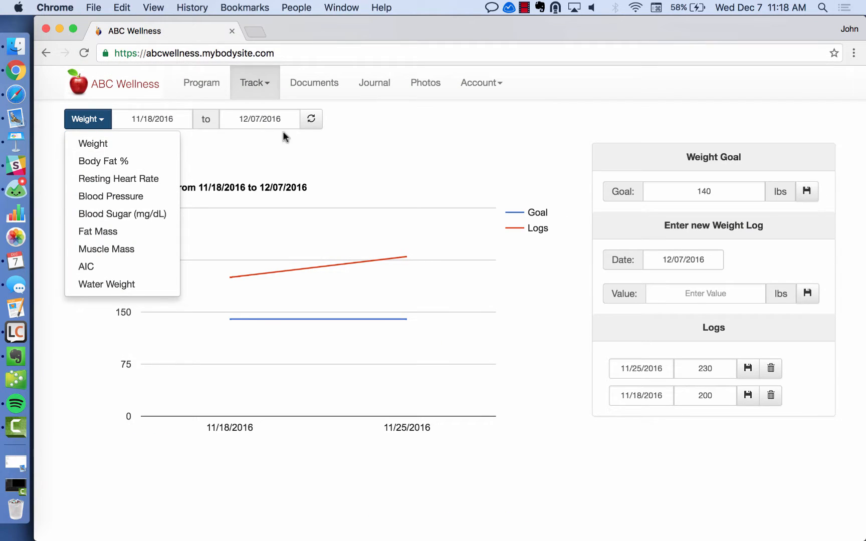
pyautogui.click(103, 127)
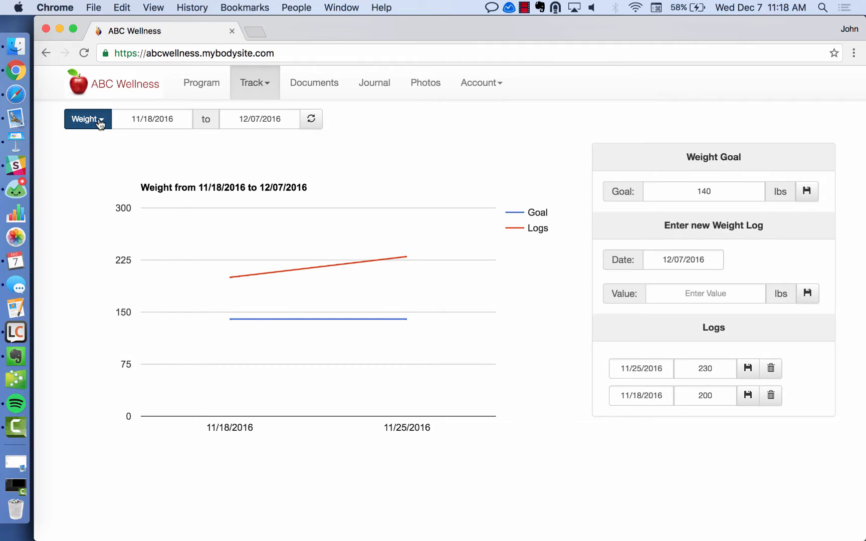
pyautogui.click(103, 131)
pyautogui.click(108, 302)
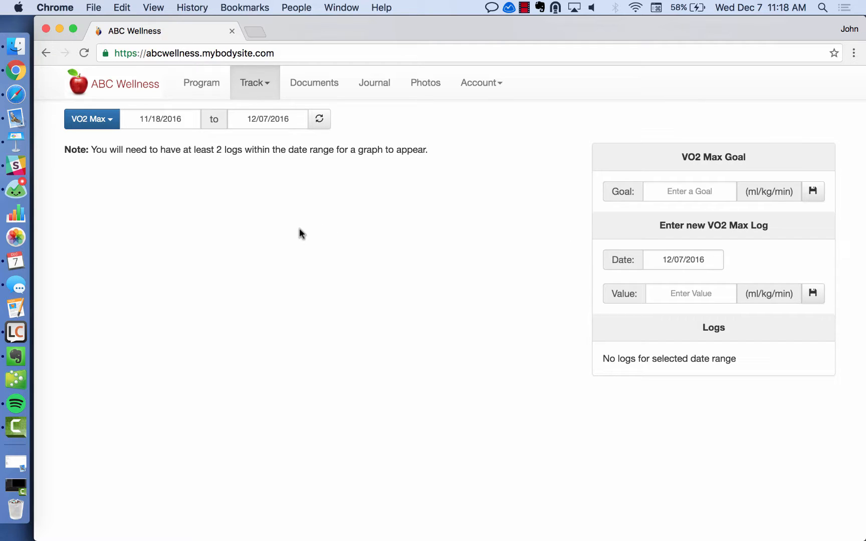
pyautogui.click(16, 94)
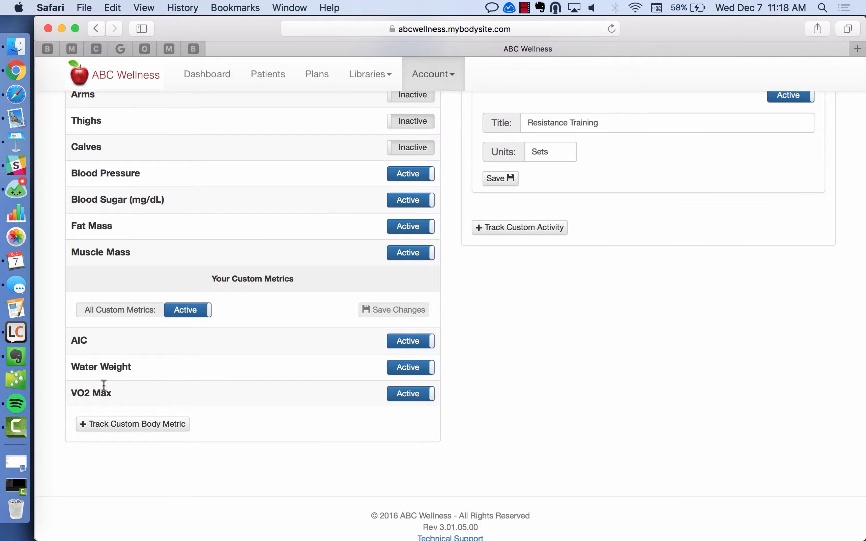
pyautogui.click(133, 429)
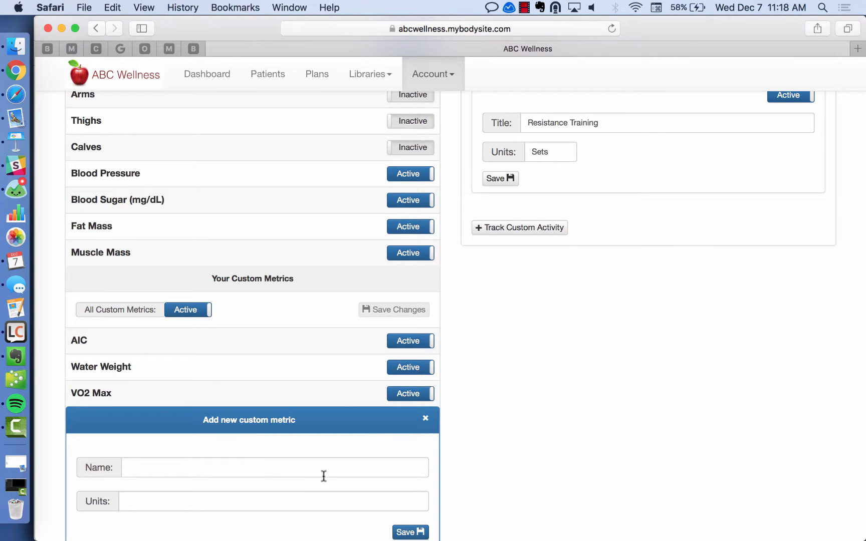
pyautogui.scroll(-2, 324, 476)
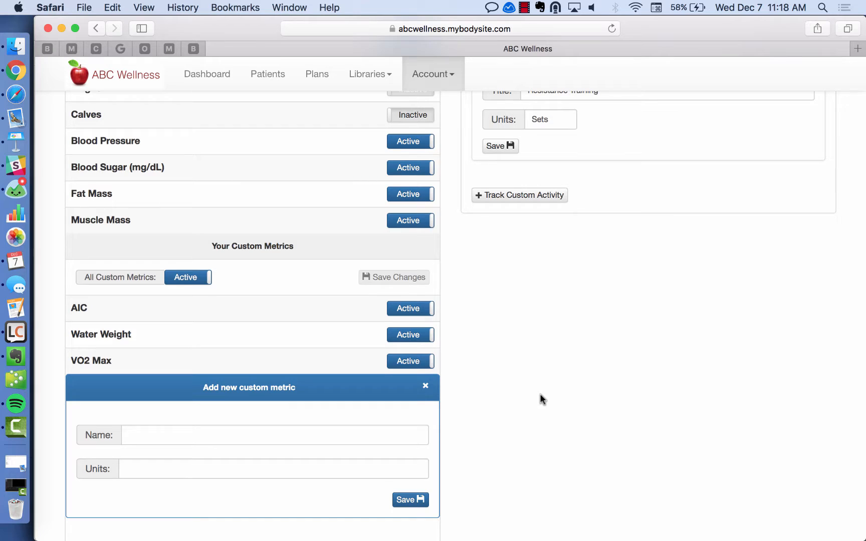
pyautogui.scroll(1, 540, 396)
pyautogui.scroll(2, 539, 395)
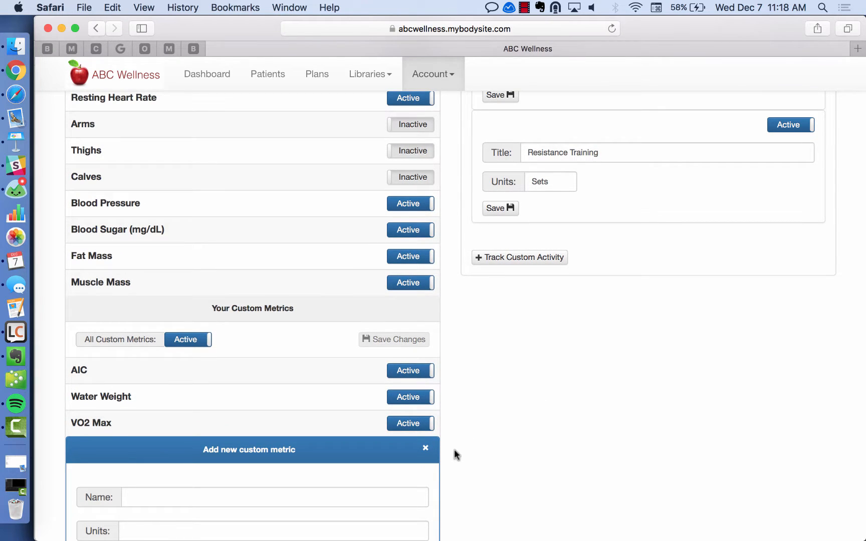
pyautogui.click(424, 449)
pyautogui.scroll(15, 487, 398)
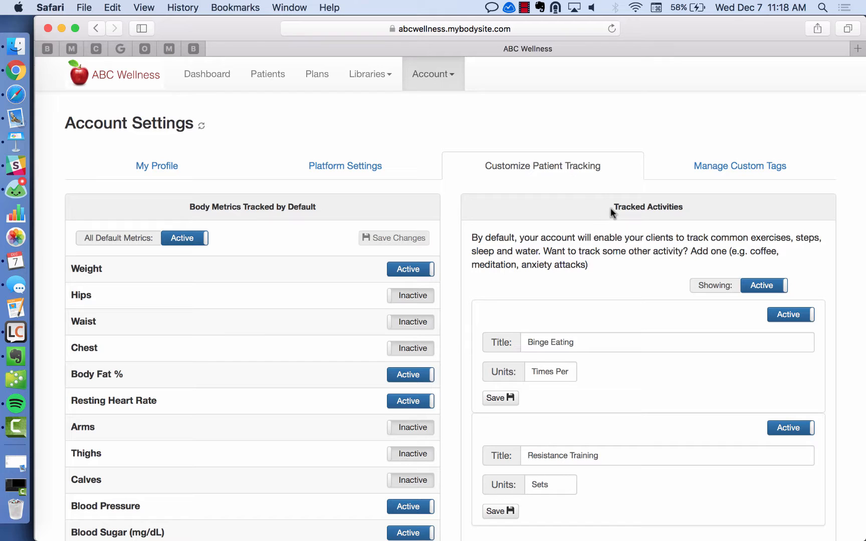
pyautogui.moveTo(472, 238); pyautogui.dragTo(612, 267)
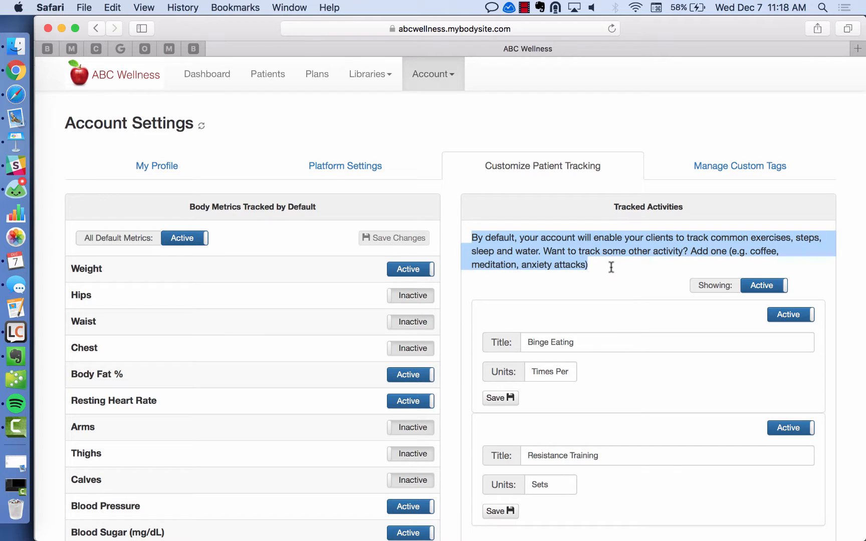
pyautogui.click(635, 279)
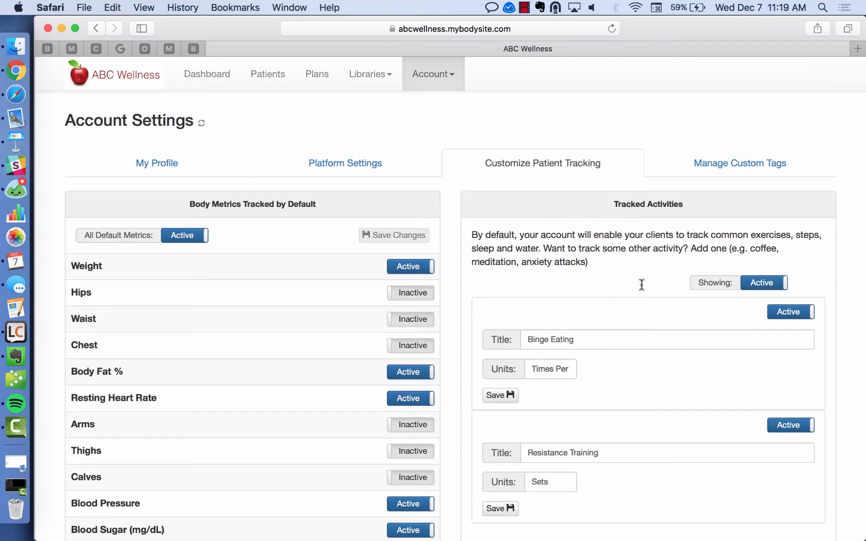
pyautogui.scroll(-3, 626, 283)
pyautogui.scroll(-2, 612, 290)
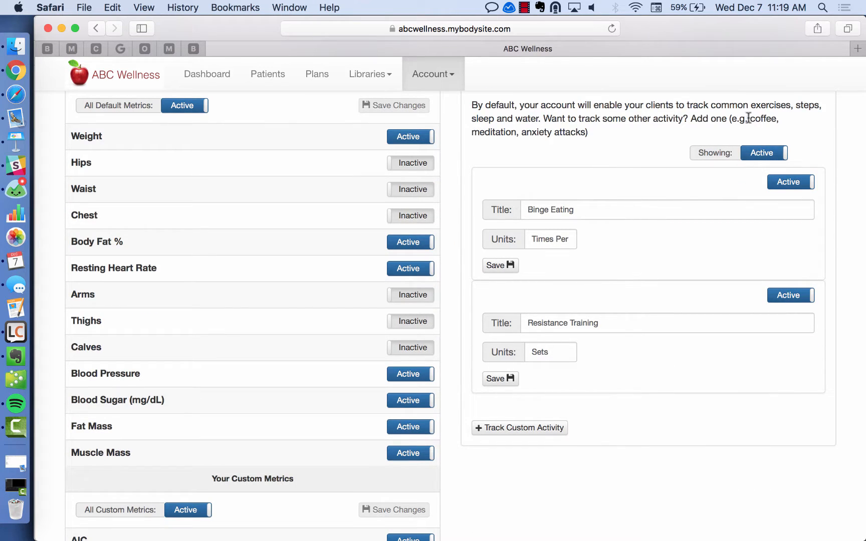
pyautogui.moveTo(749, 118); pyautogui.dragTo(585, 131)
pyautogui.click(605, 153)
pyautogui.moveTo(592, 209); pyautogui.dragTo(526, 209)
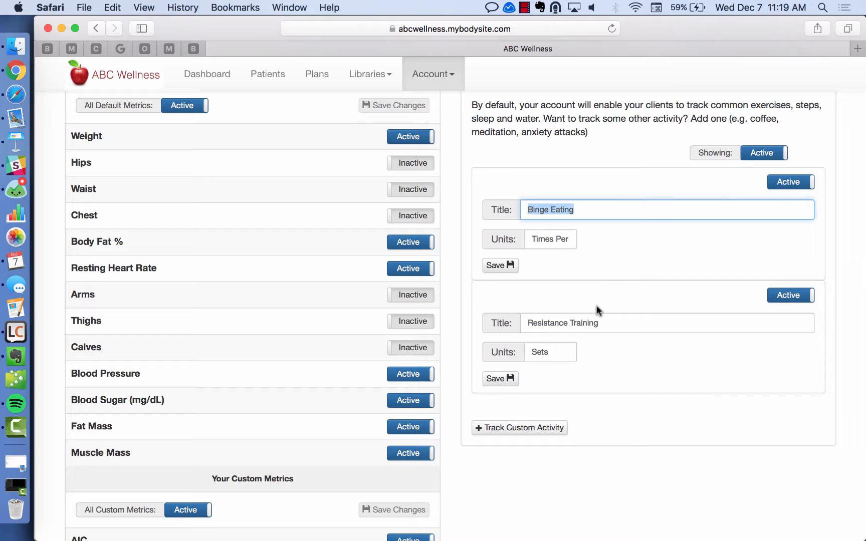
pyautogui.moveTo(608, 323); pyautogui.dragTo(527, 323)
pyautogui.click(583, 289)
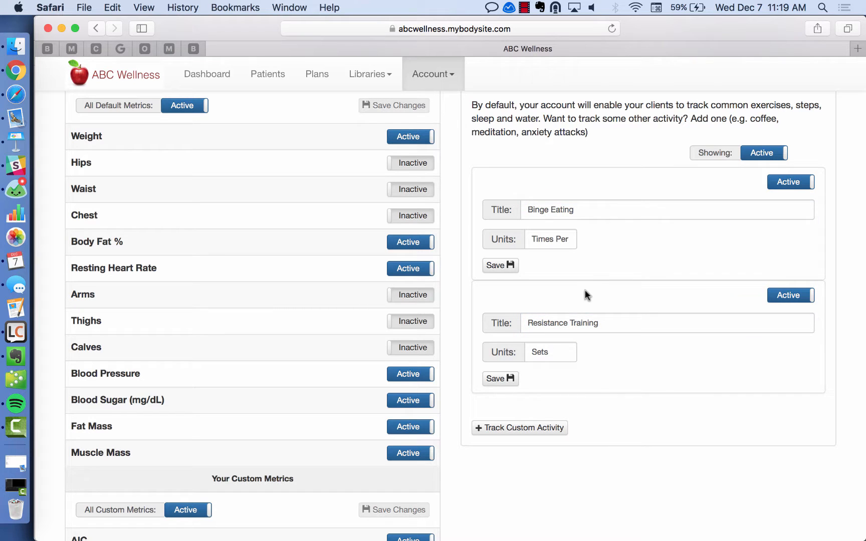
# Create a custom activity titled 'Naps' with units 'Naps Per Day' and save it.
pyautogui.click(535, 427)
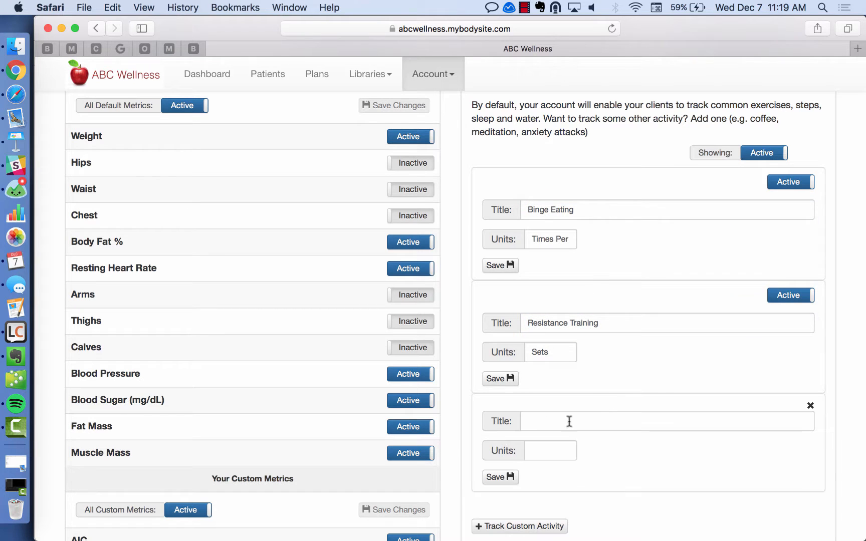
pyautogui.click(607, 414)
pyautogui.write('Naps')
pyautogui.press('Tab')
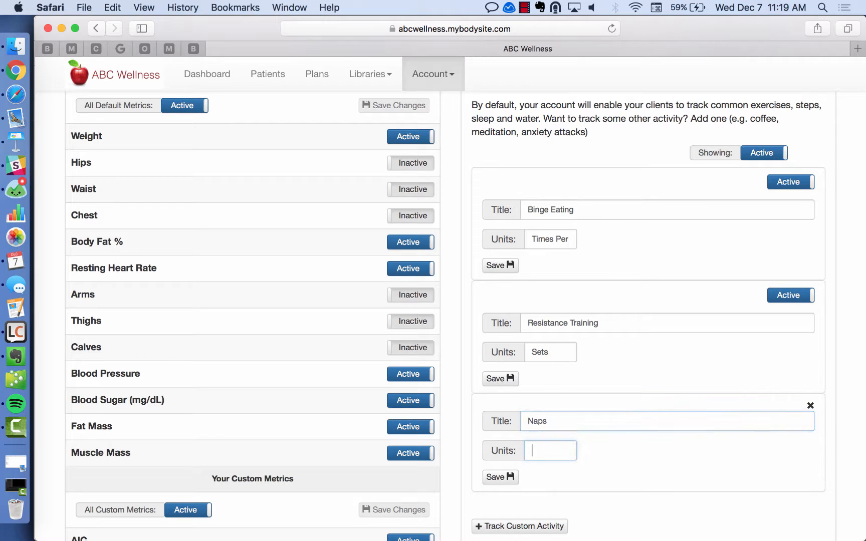
pyautogui.write('N')
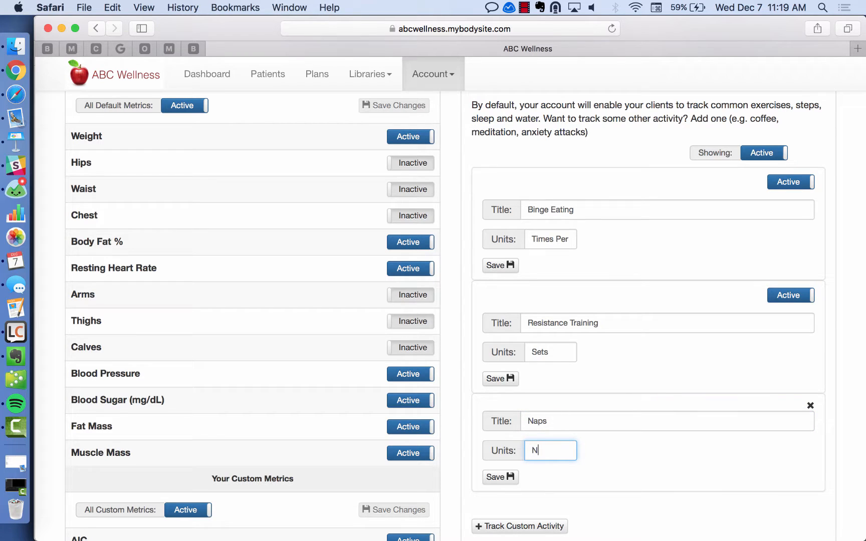
pyautogui.write('paps')
pyautogui.write(' Per Day')
pyautogui.click(504, 479)
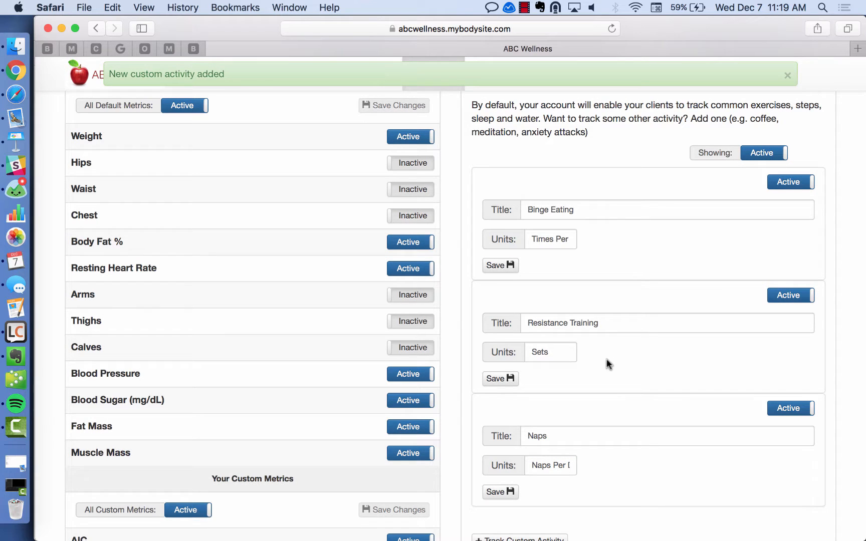
pyautogui.scroll(-1, 571, 511)
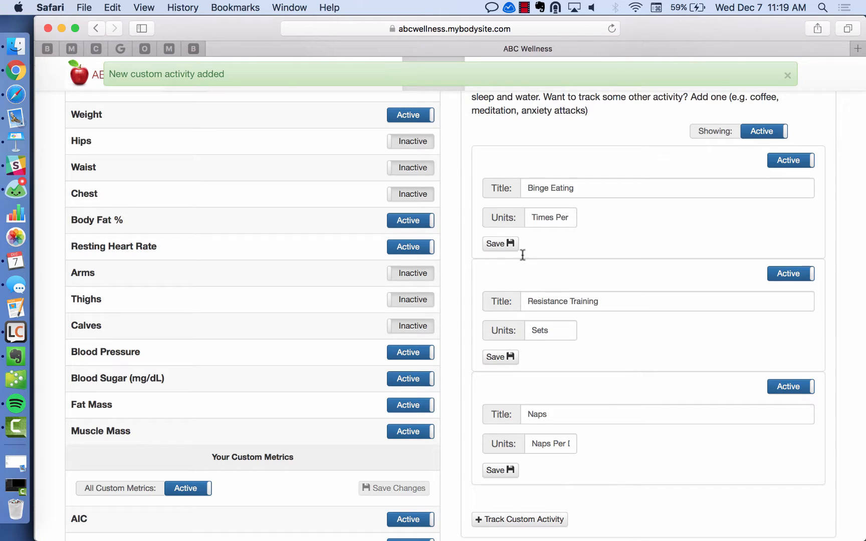
pyautogui.scroll(5, 523, 255)
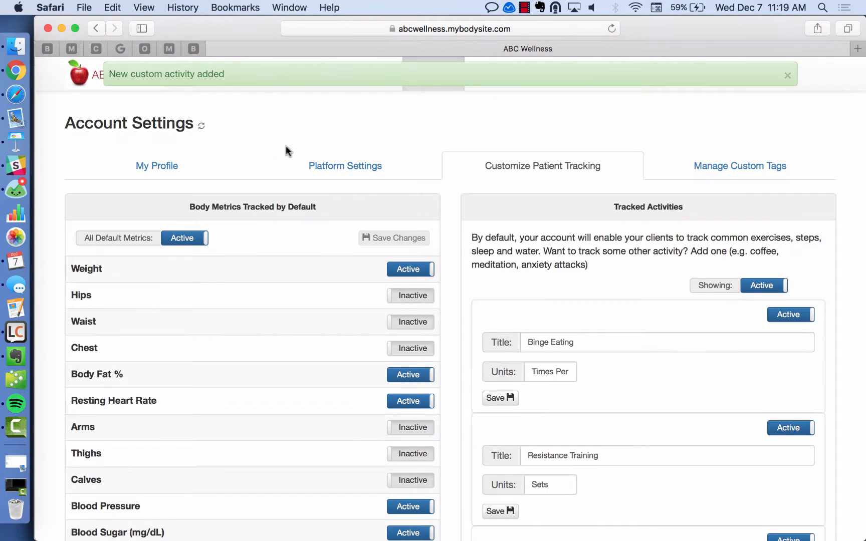
# In the client's Chrome view, open Track Activity and browse the activities for Naps.
pyautogui.click(15, 75)
pyautogui.click(267, 81)
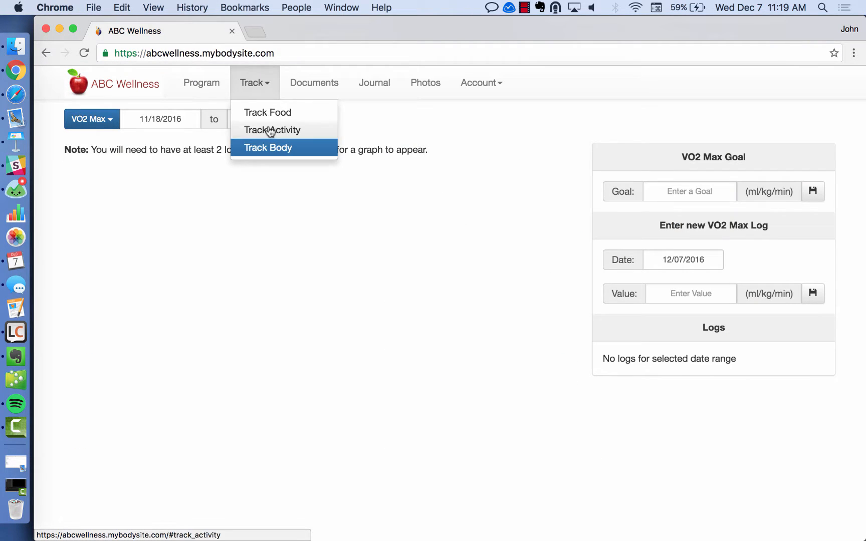
pyautogui.click(269, 130)
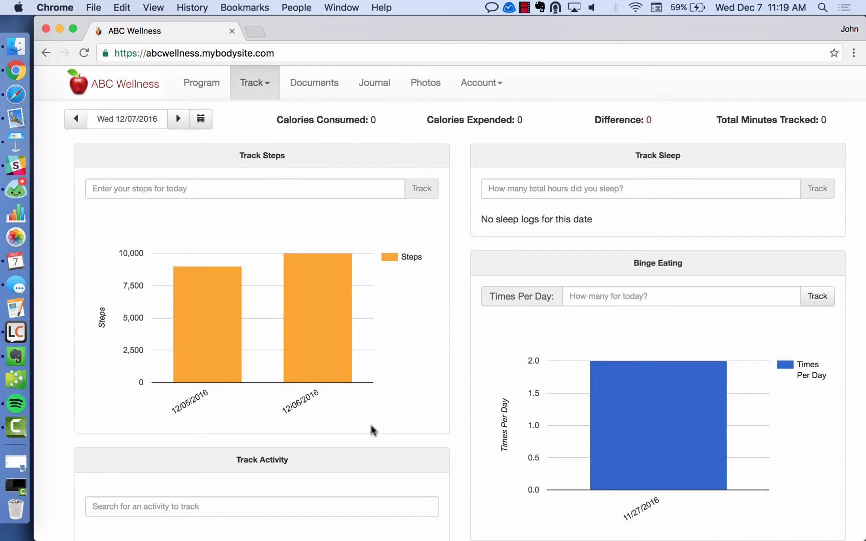
pyautogui.scroll(-5, 373, 431)
pyautogui.click(270, 346)
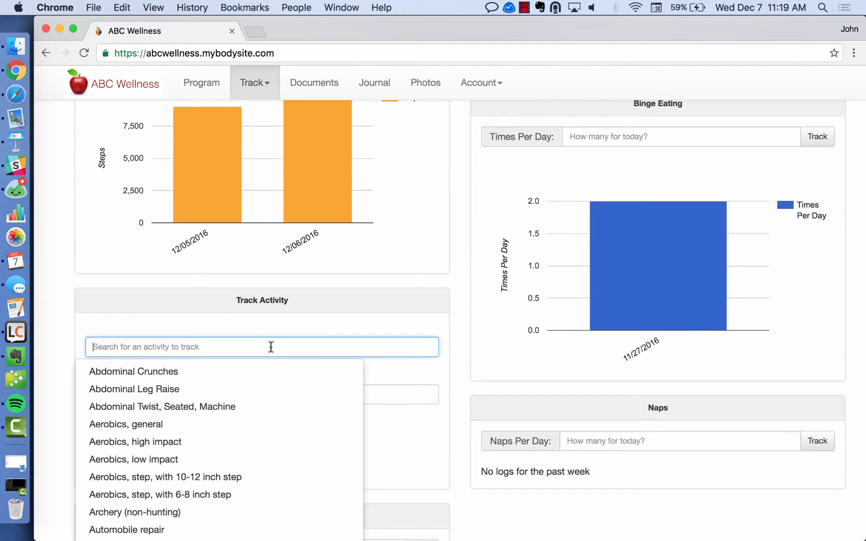
pyautogui.scroll(-5, 271, 350)
pyautogui.moveTo(233, 355); pyautogui.dragTo(296, 361)
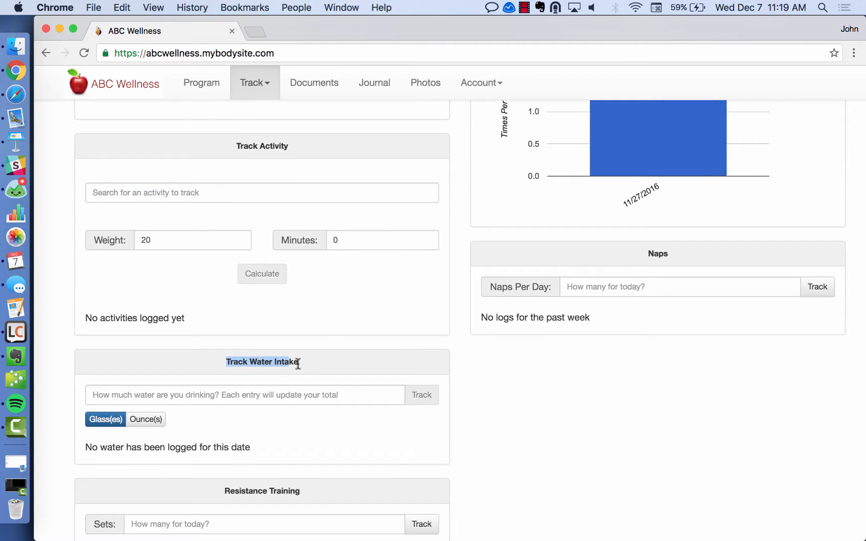
pyautogui.scroll(-3, 347, 374)
pyautogui.scroll(-2, 309, 387)
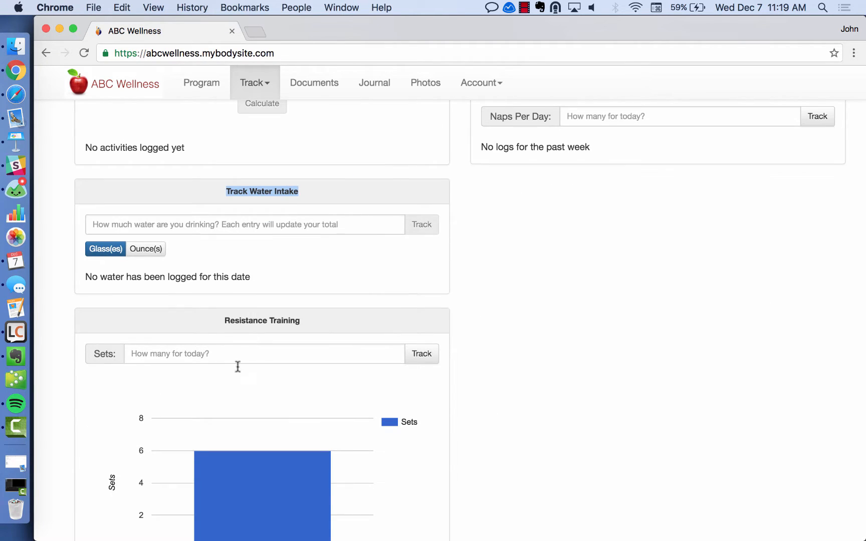
pyautogui.moveTo(221, 323); pyautogui.dragTo(342, 347)
pyautogui.scroll(-1, 367, 321)
pyautogui.scroll(-3, 367, 320)
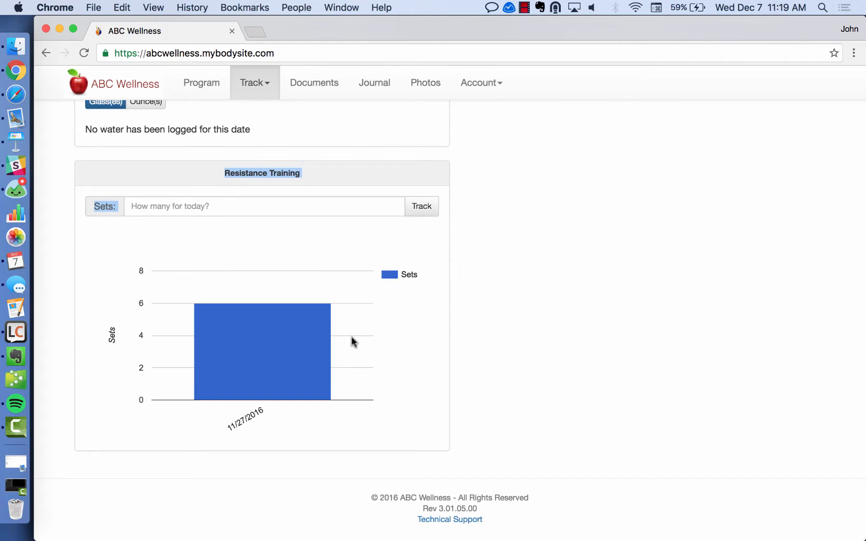
pyautogui.scroll(15, 400, 345)
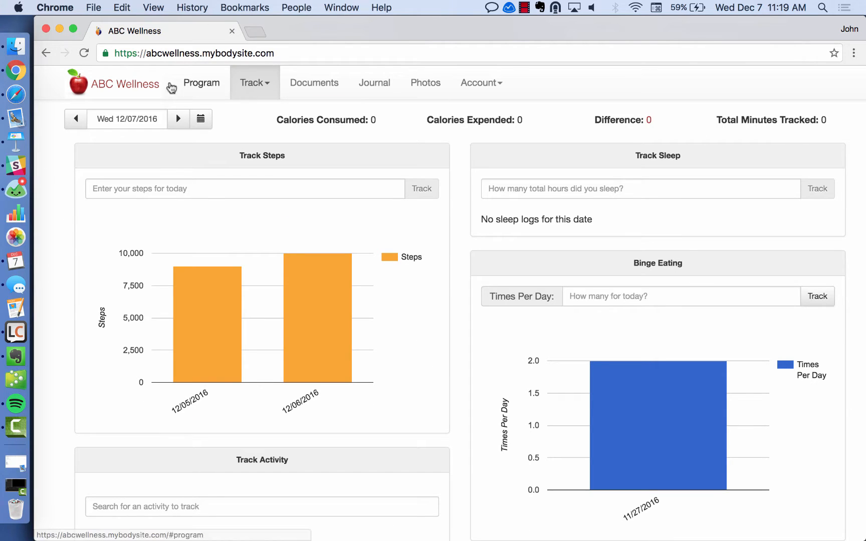
# Refresh via the client's Program page and reopen Track Activity.
pyautogui.click(85, 55)
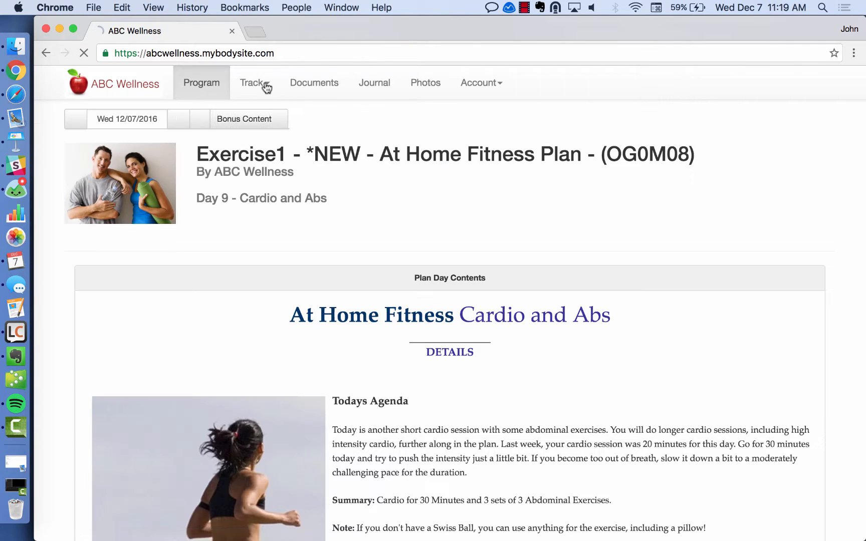
pyautogui.click(264, 84)
pyautogui.click(274, 140)
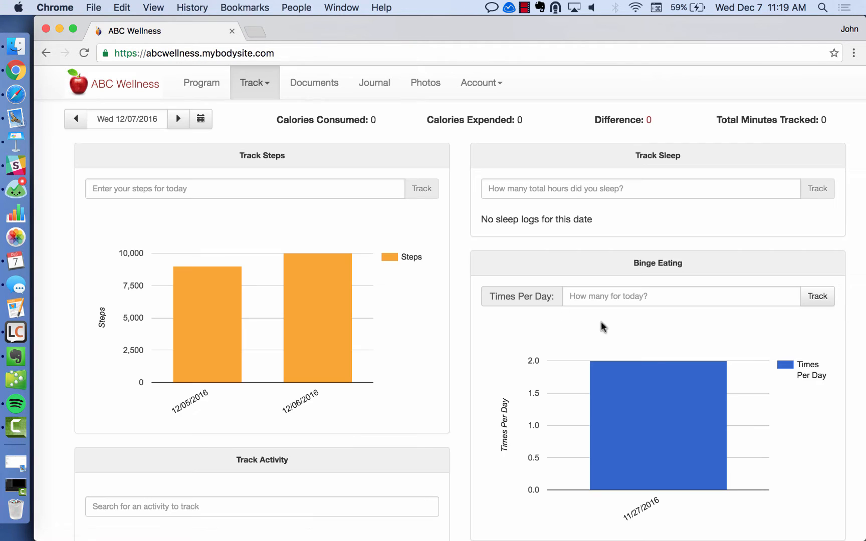
# Log 2 in the Naps Per Day field and track it for 12/07/2016.
pyautogui.scroll(-7, 657, 348)
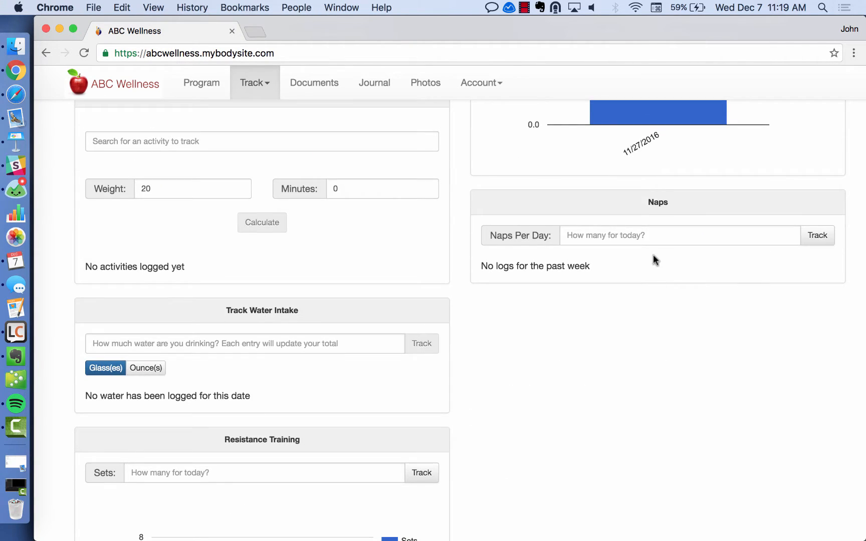
pyautogui.click(649, 235)
pyautogui.write('2')
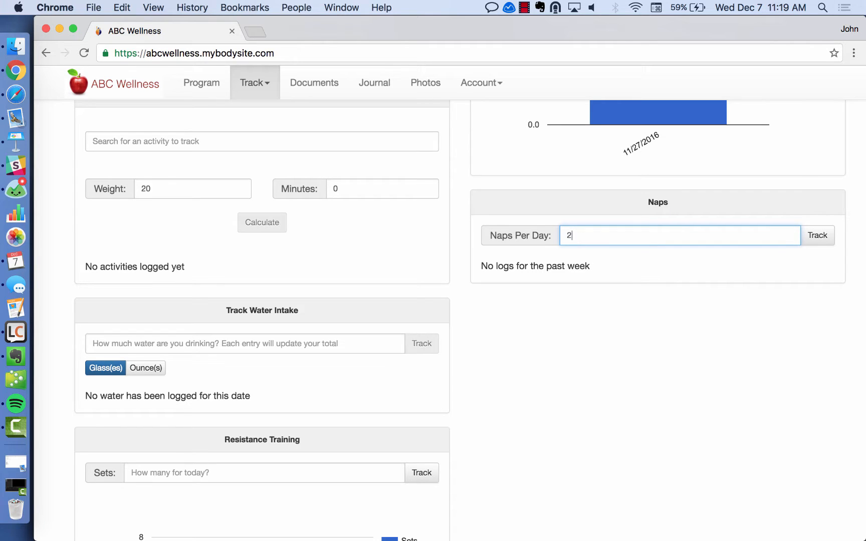
pyautogui.click(817, 243)
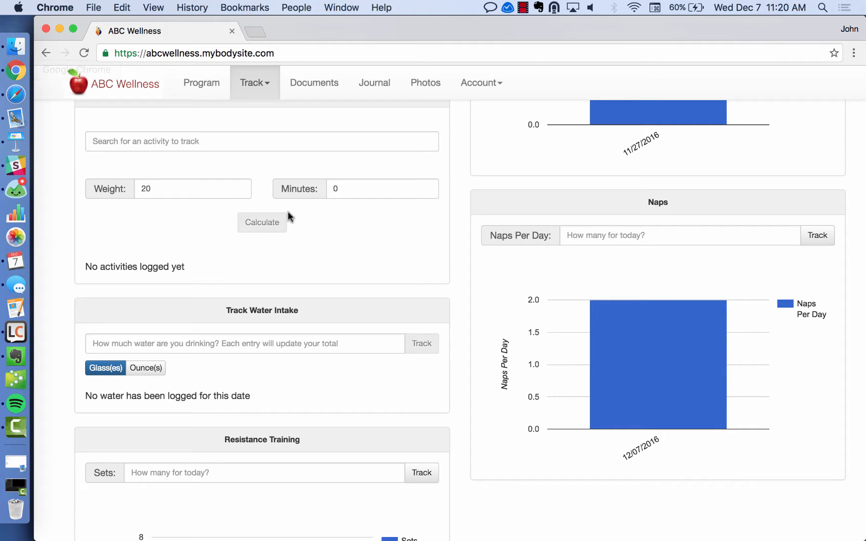
pyautogui.scroll(10, 288, 215)
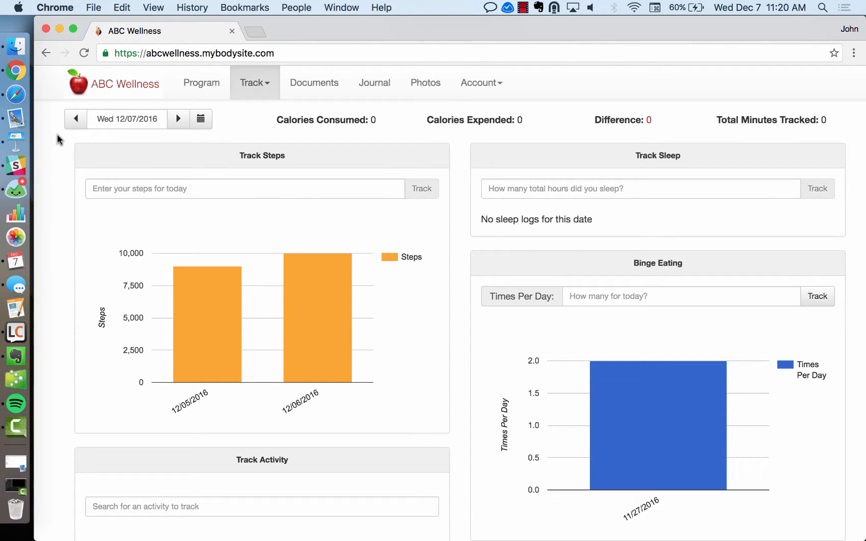
# In Safari, return via Dashboard and Account Settings to Customize Patient Tracking and review the list.
pyautogui.click(15, 93)
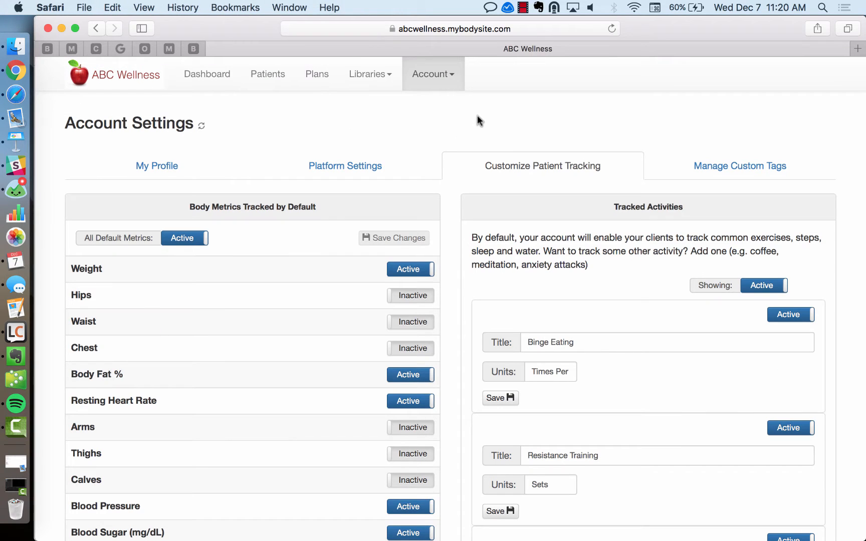
pyautogui.click(208, 73)
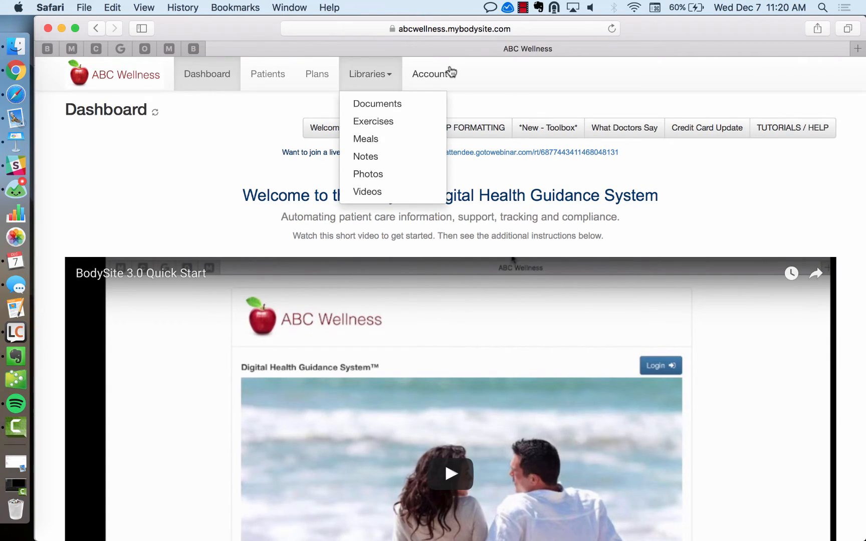
pyautogui.moveTo(447, 75)
pyautogui.click(447, 122)
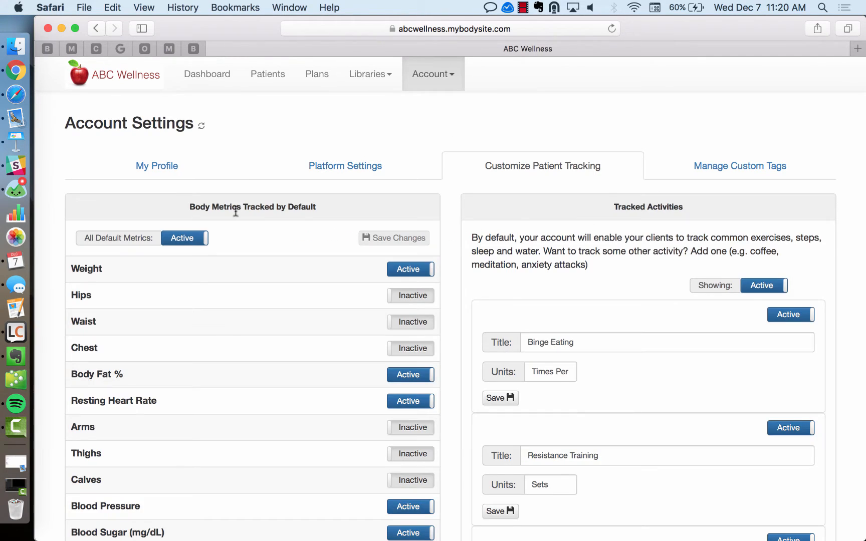
pyautogui.click(165, 172)
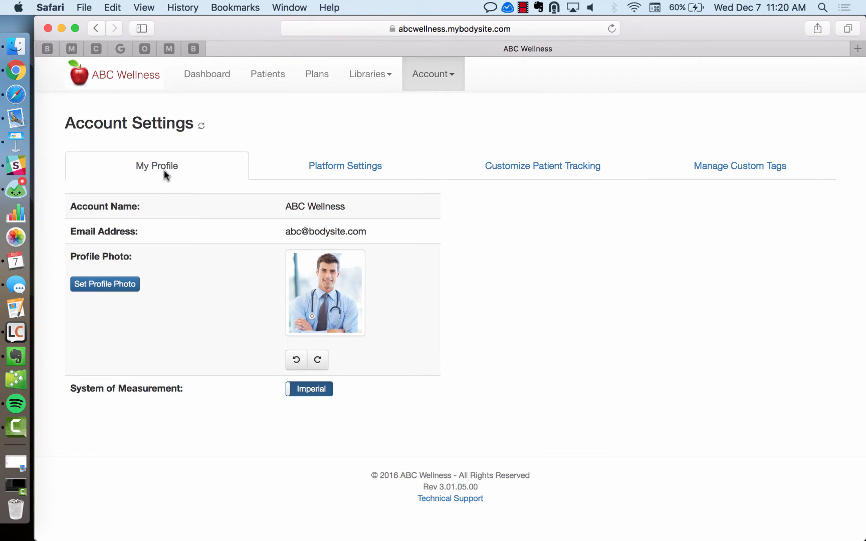
pyautogui.click(543, 170)
pyautogui.scroll(-4, 560, 219)
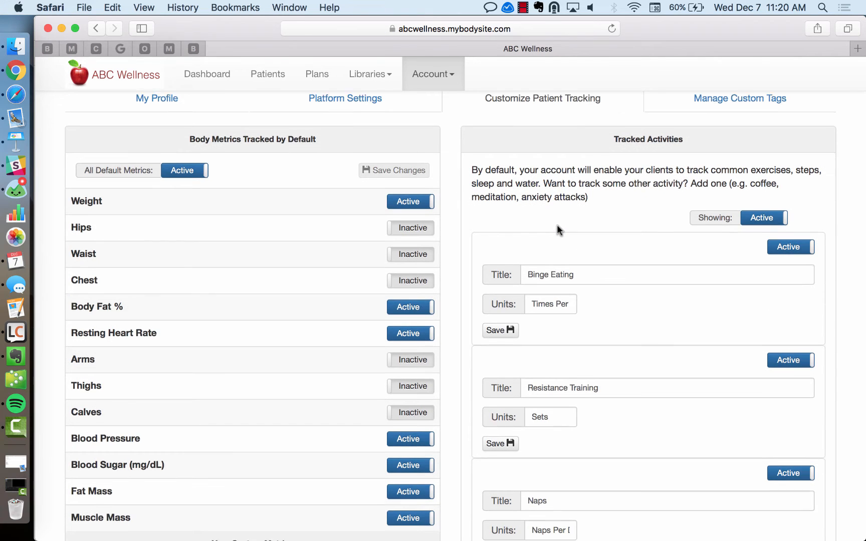
pyautogui.scroll(-5, 557, 224)
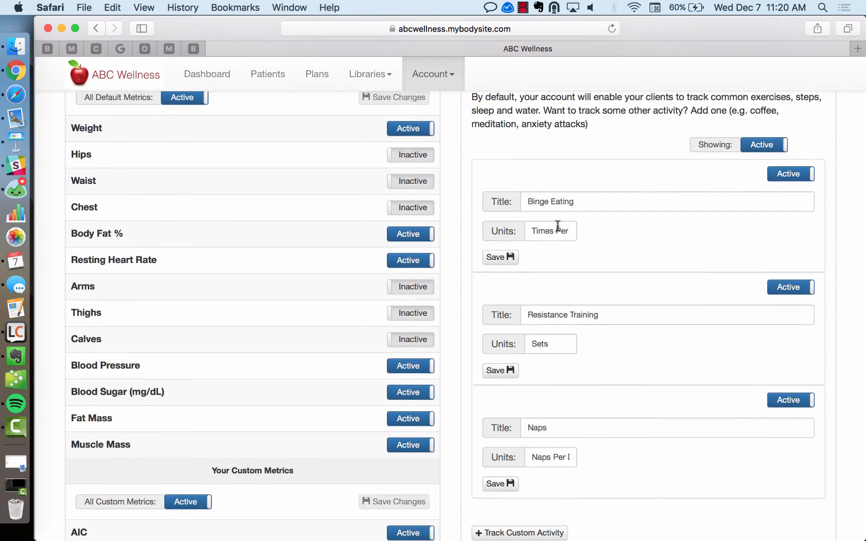
pyautogui.scroll(-2, 581, 231)
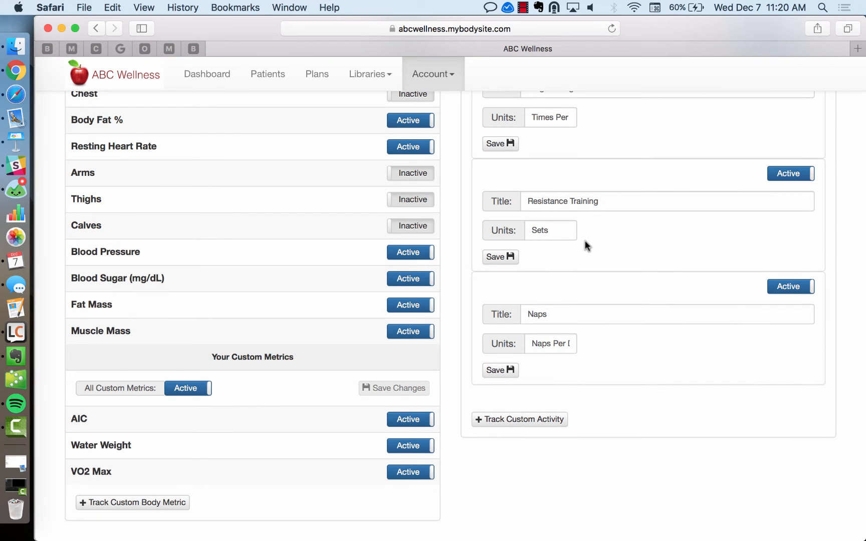
pyautogui.scroll(10, 654, 248)
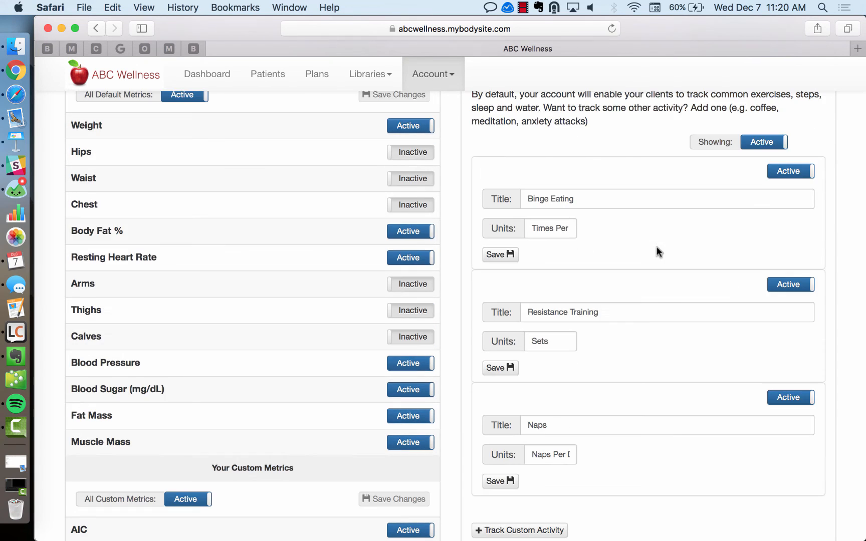